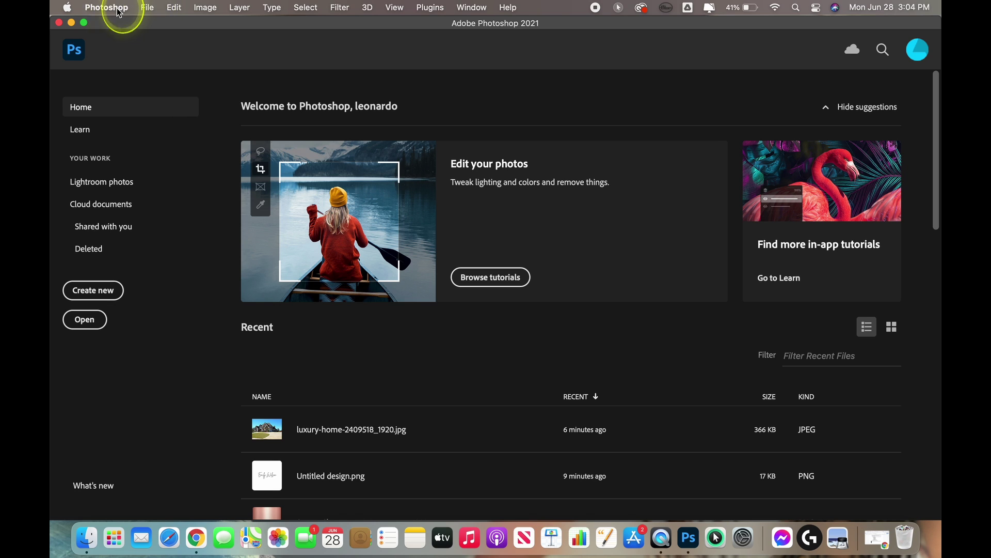
Set the File Handling preferences to automatically save recovery information every 10 minutes.
left_click(120, 12)
mouse_move(130, 51)
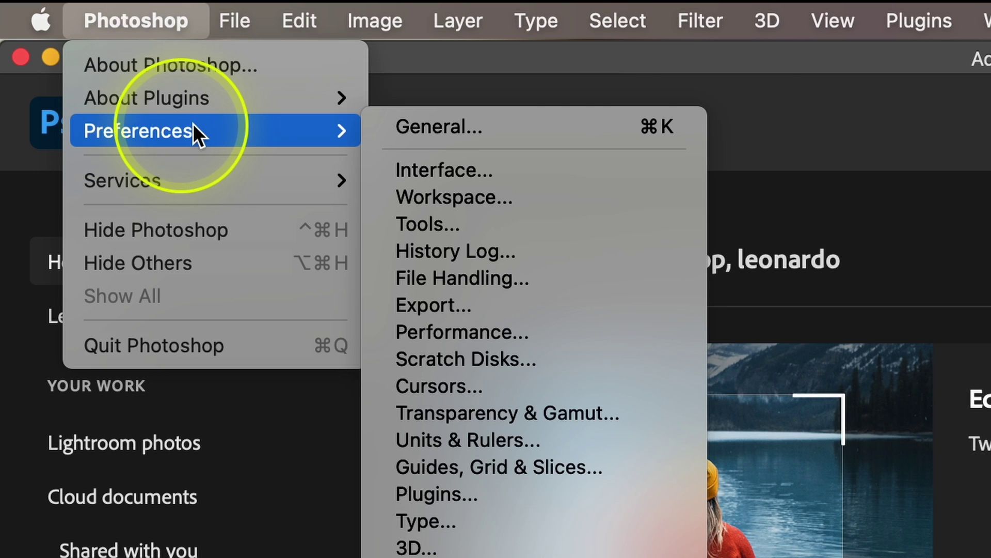
left_click(435, 277)
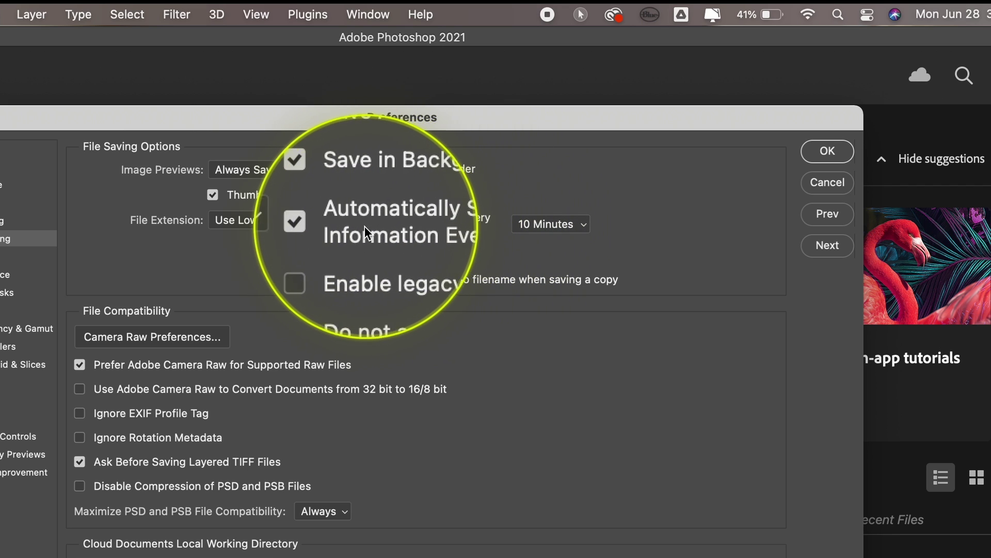
left_click(559, 226)
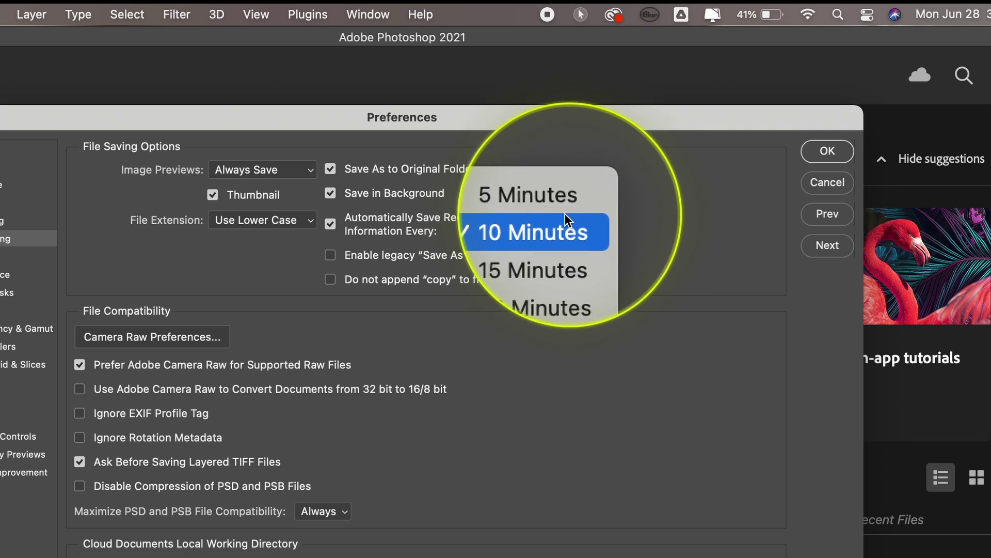
left_click(538, 227)
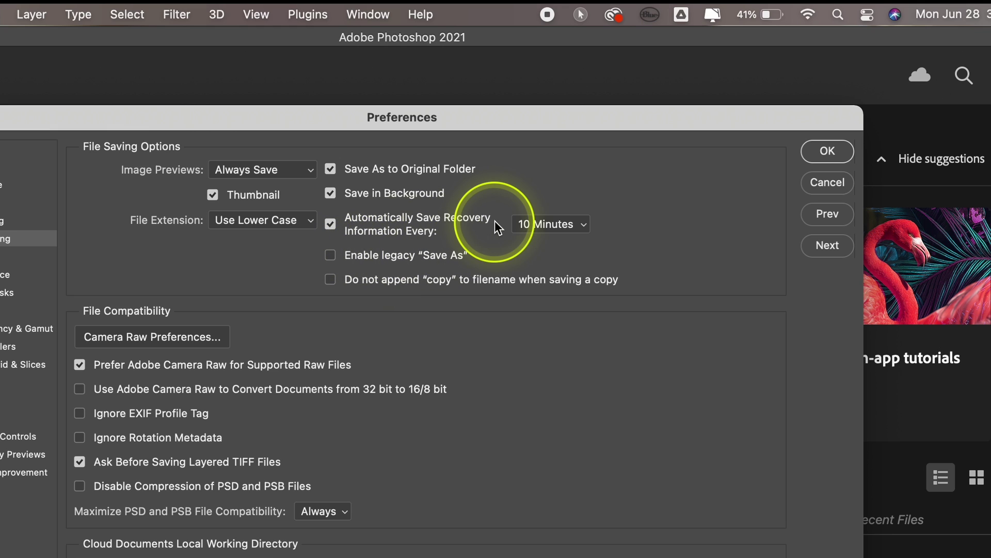
left_click(824, 152)
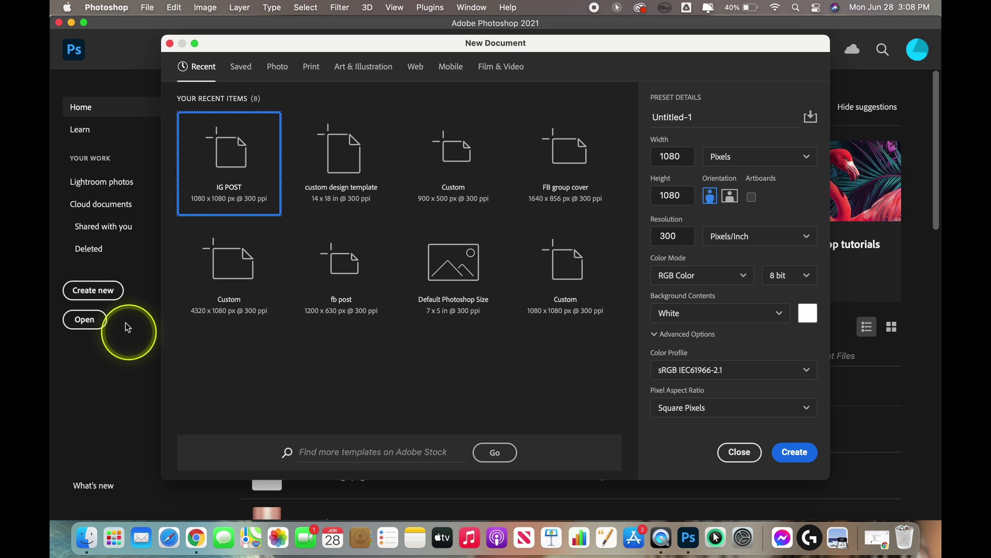
Reopen the new document setup and select the recent IG POST preset of 1080 x 1080 px at 300 ppi.
left_click(739, 452)
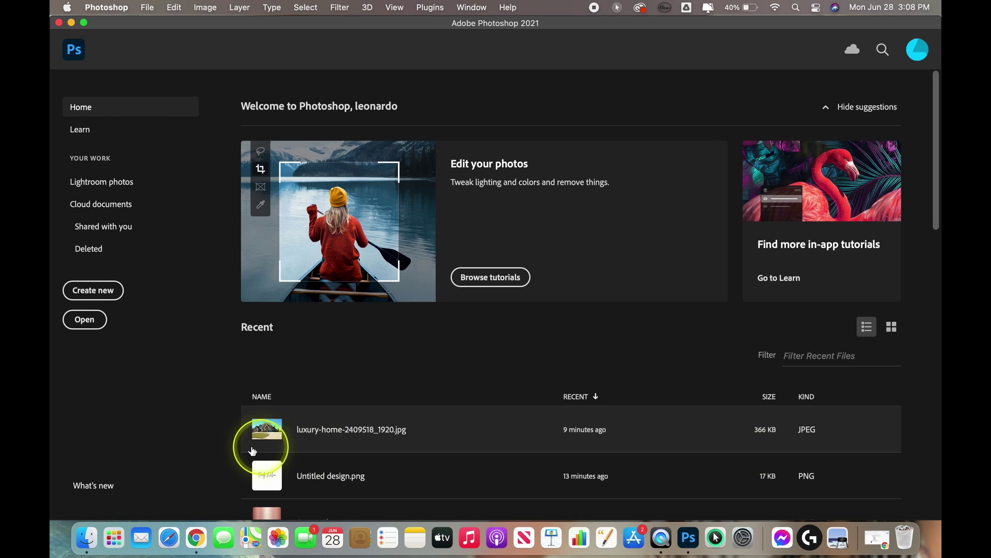
left_click(99, 296)
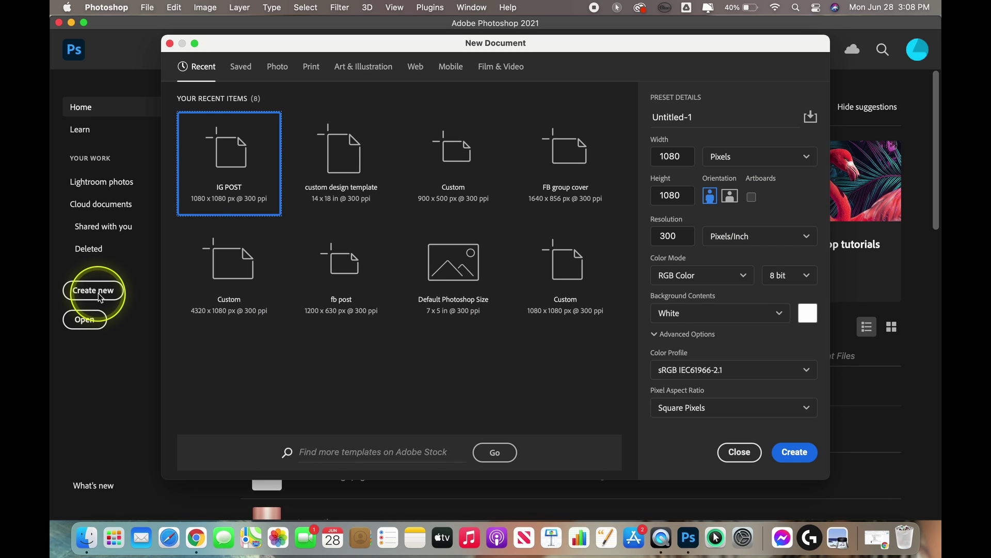
left_click(222, 178)
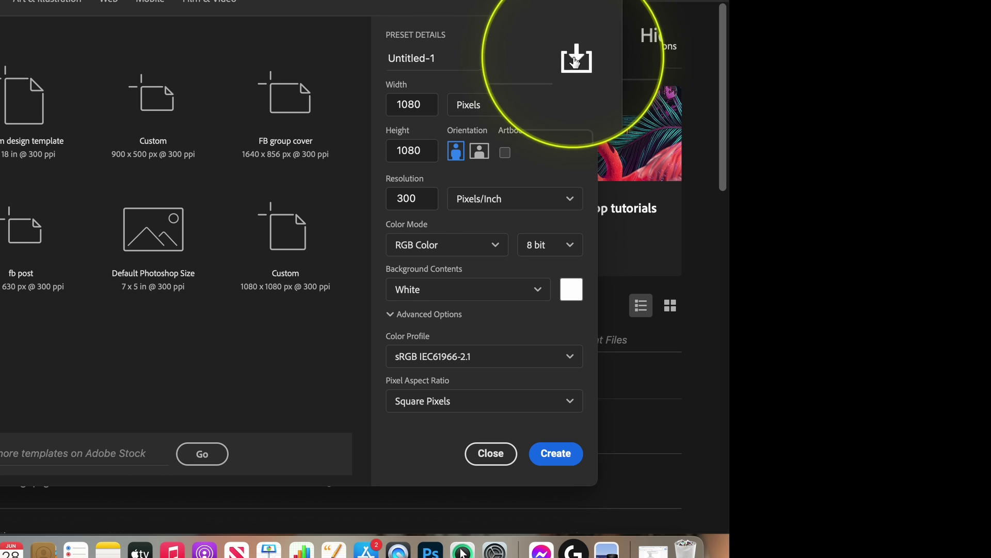
Save the 1080 x 1080 px, 300 ppi, white-background settings as a preset named YouTube and create a document from it.
left_click(574, 60)
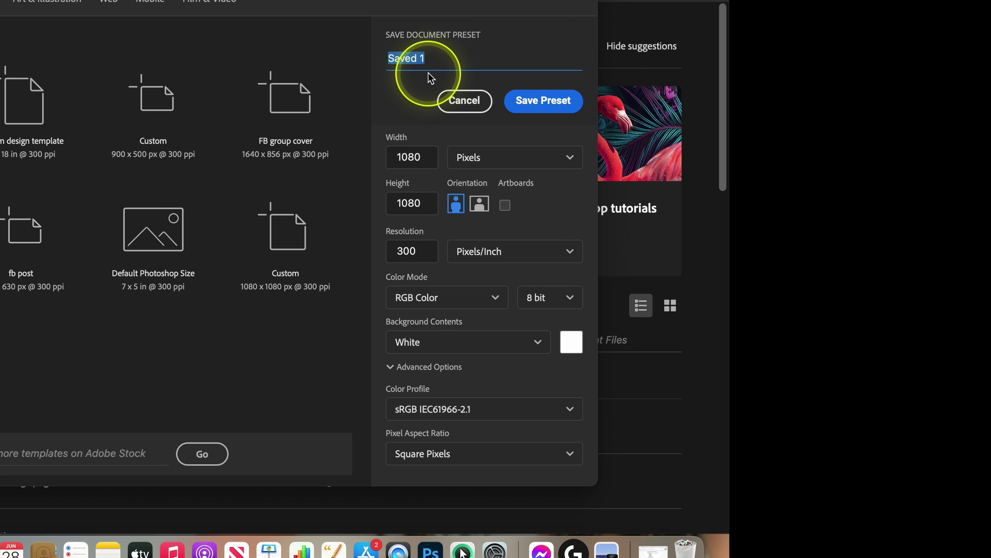
type("YouTube")
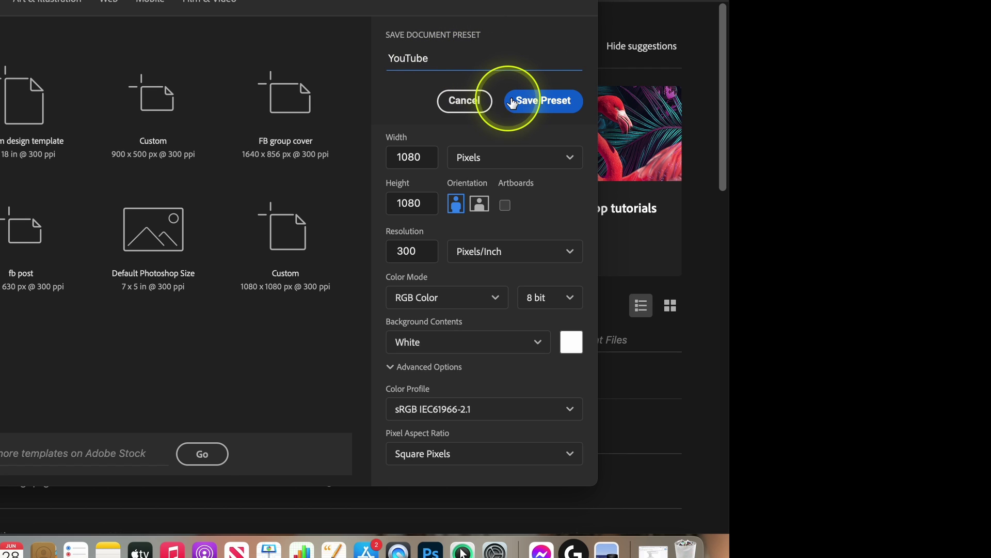
double_click(409, 166)
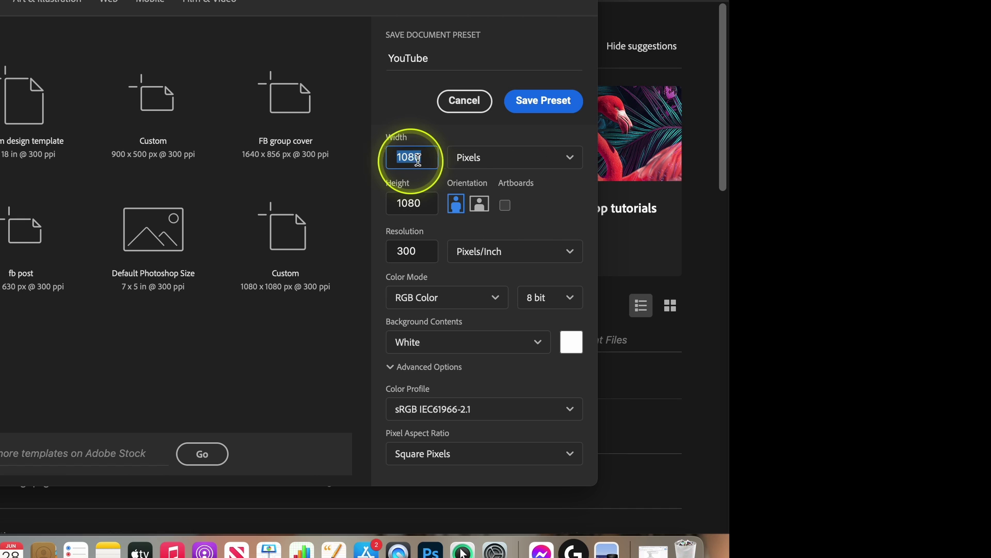
double_click(409, 201)
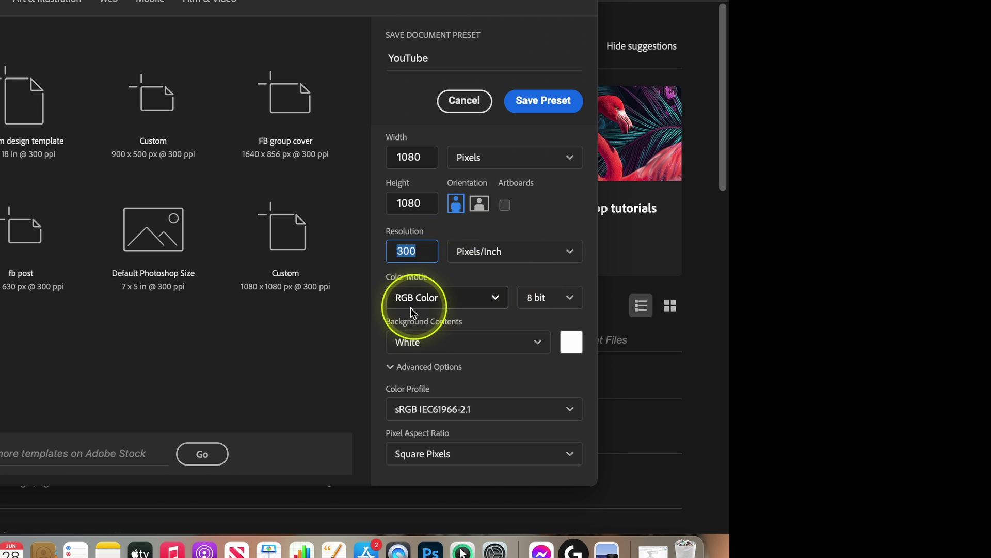
left_click(456, 341)
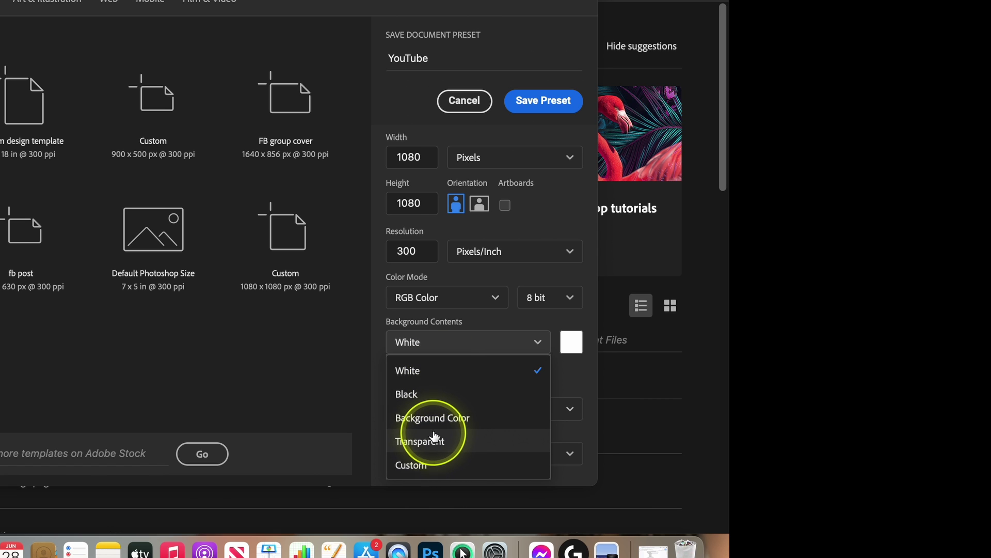
left_click(439, 339)
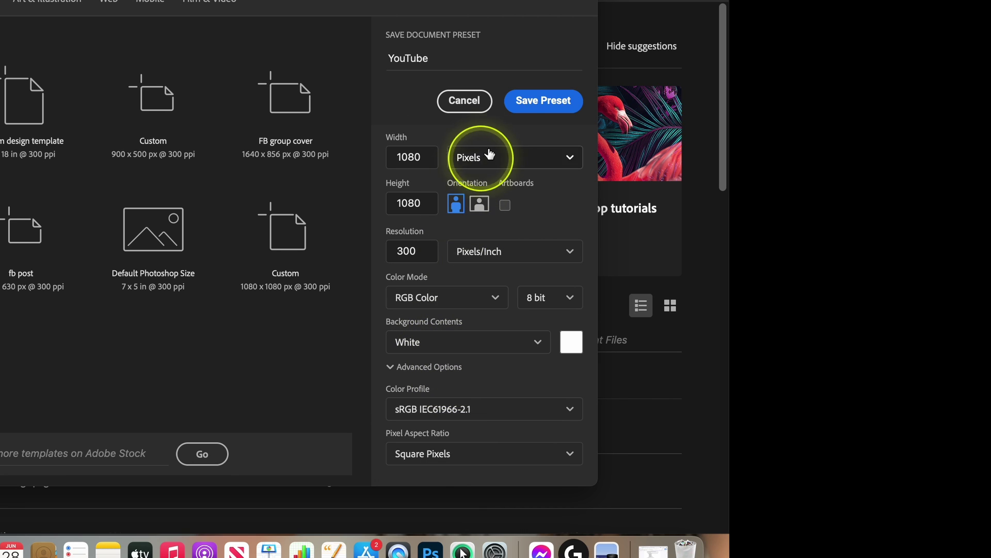
left_click(525, 103)
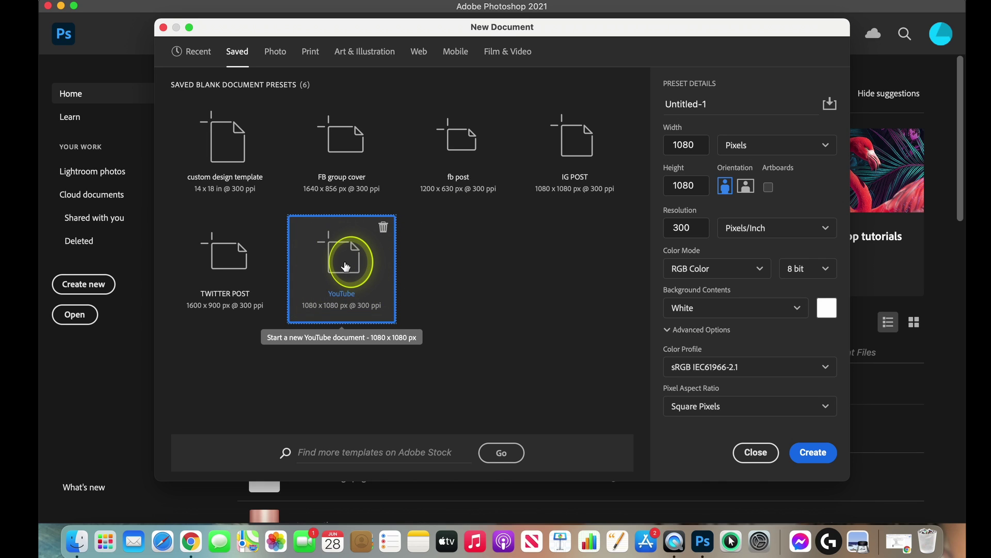
double_click(345, 266)
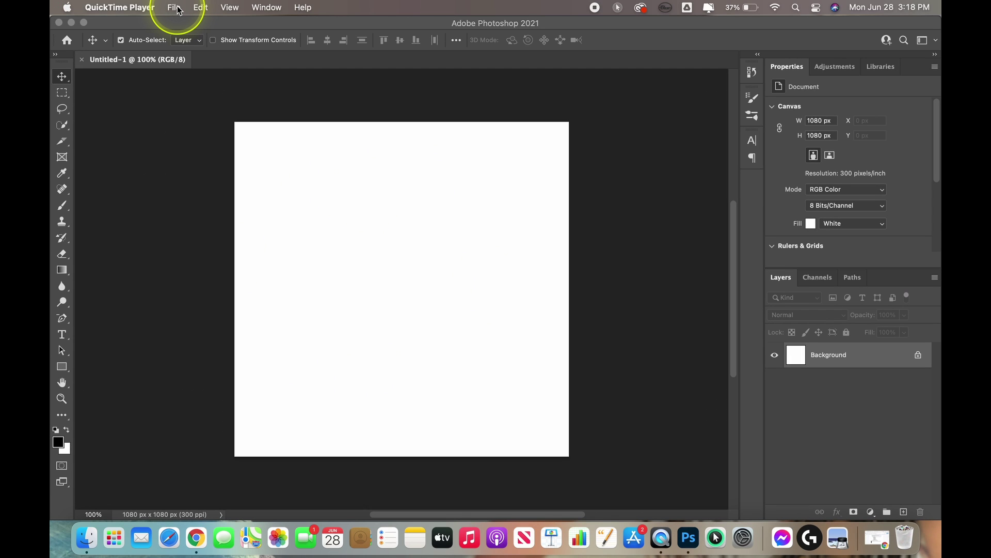
Open the photo happy 2 img.jpeg from the Downloads folder.
left_click(173, 7)
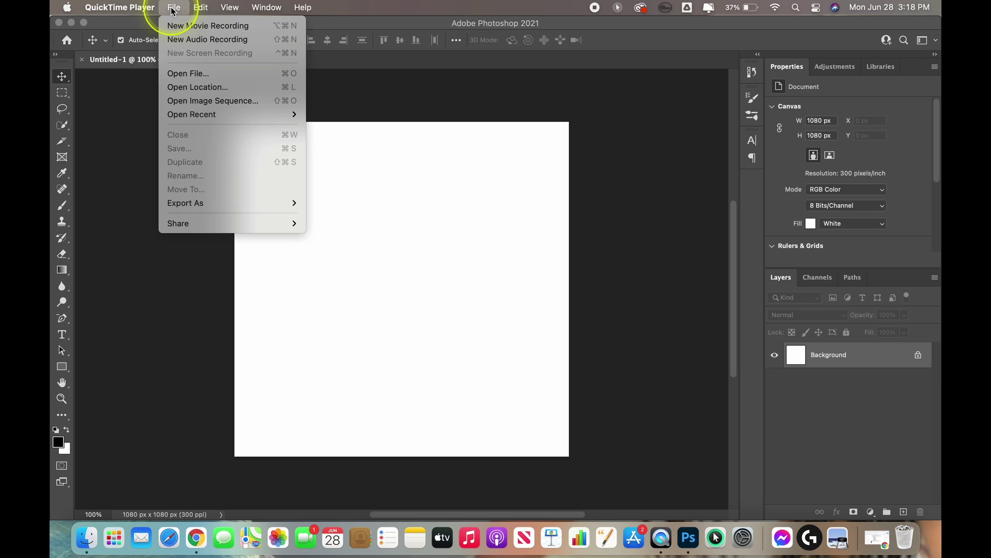
left_click(120, 228)
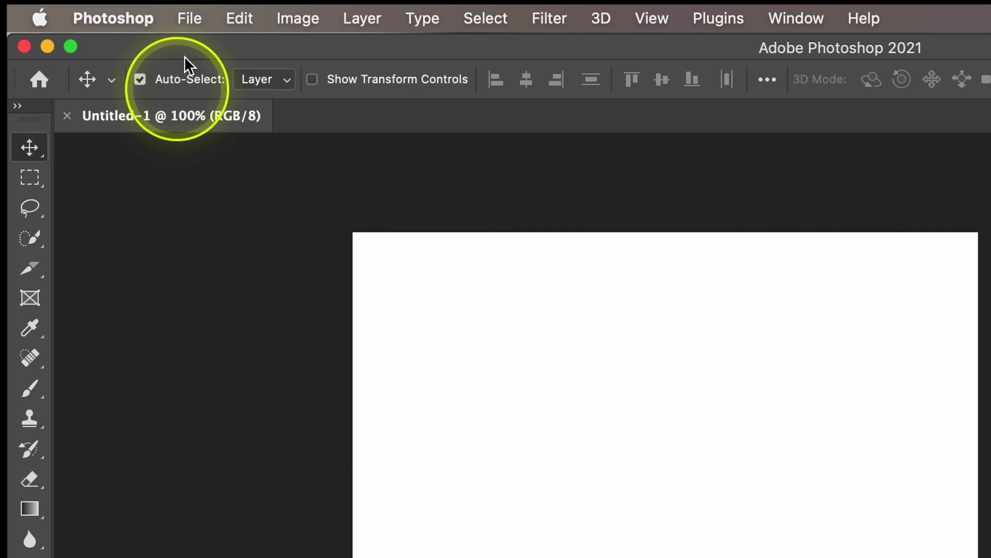
left_click(189, 19)
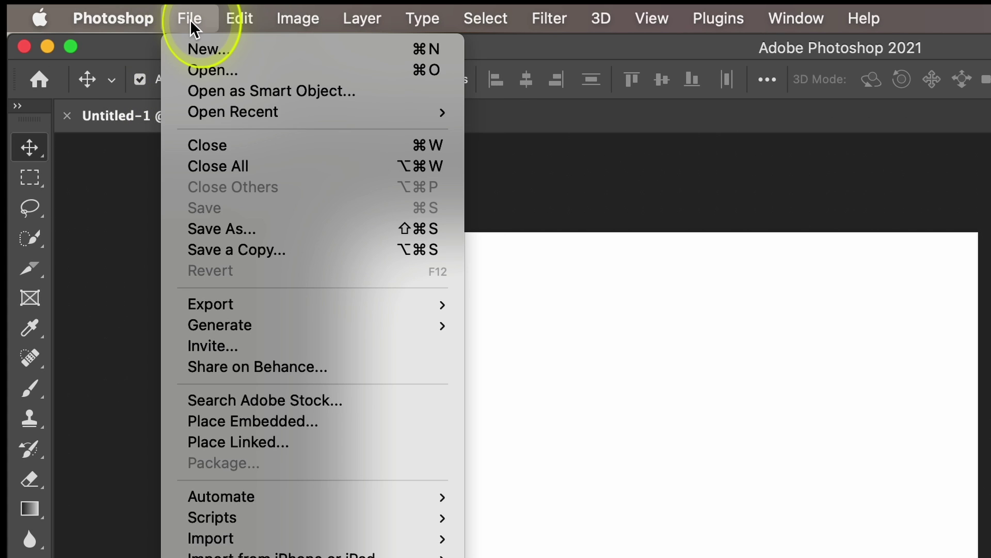
left_click(206, 69)
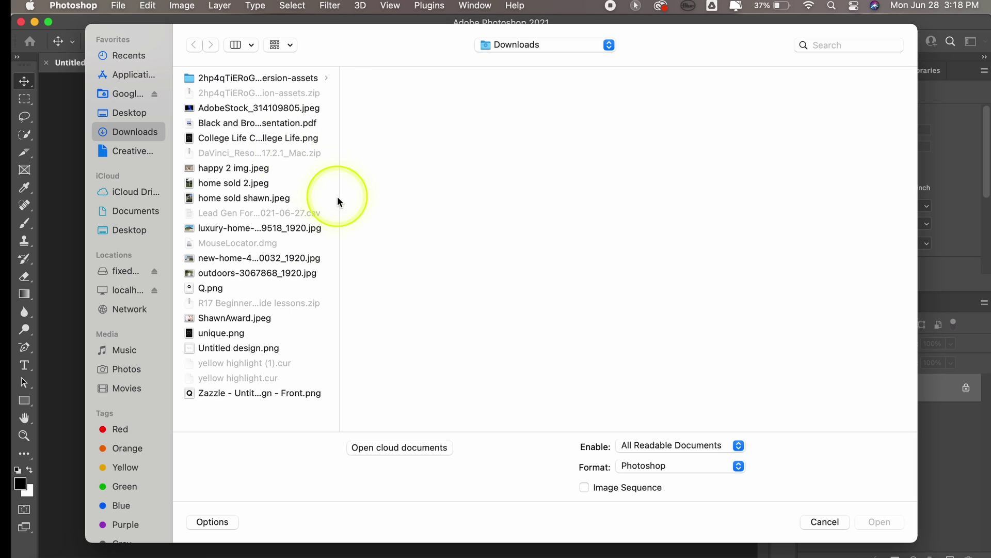
left_click(216, 171)
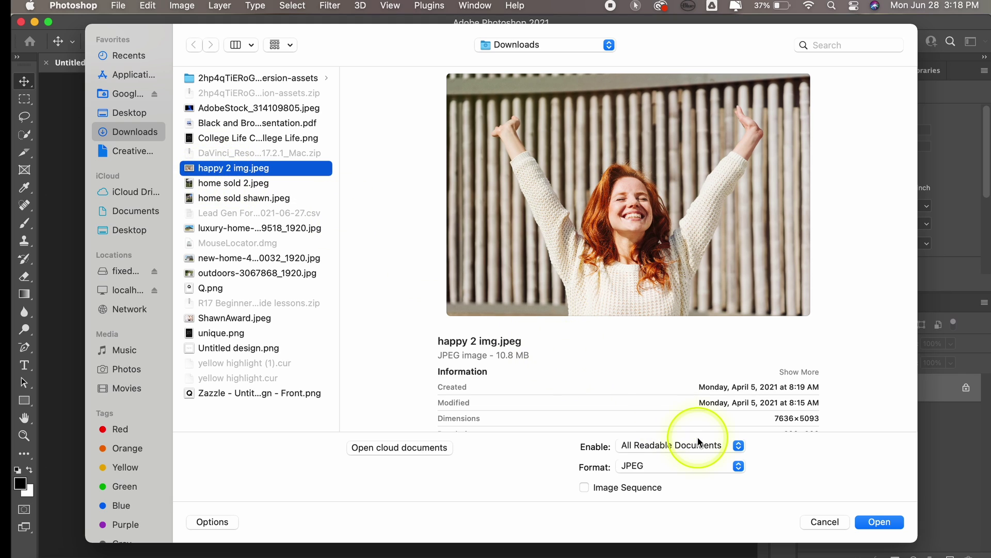
left_click(877, 522)
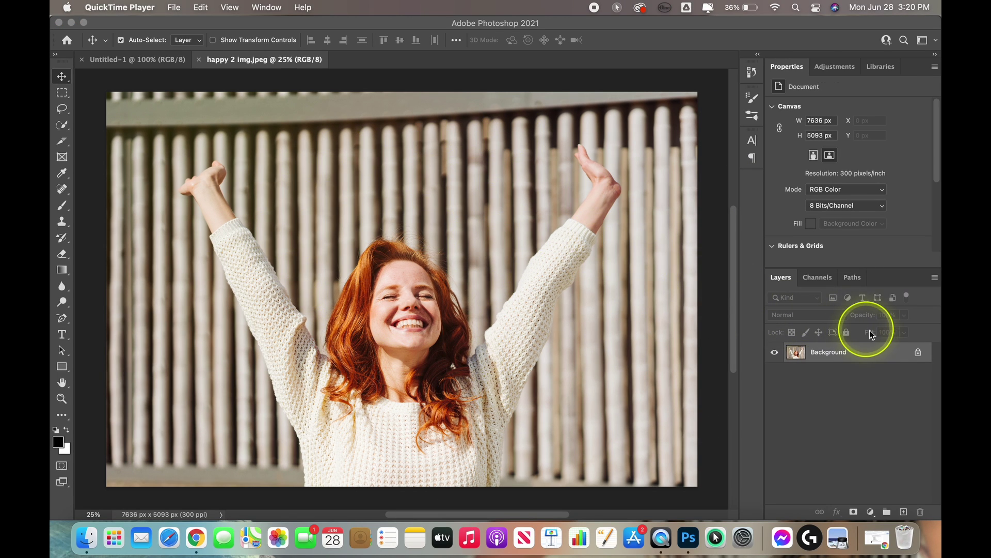
Unlock the photo's Background layer and remove the background behind the woman with the Remove Background quick action.
left_click(918, 353)
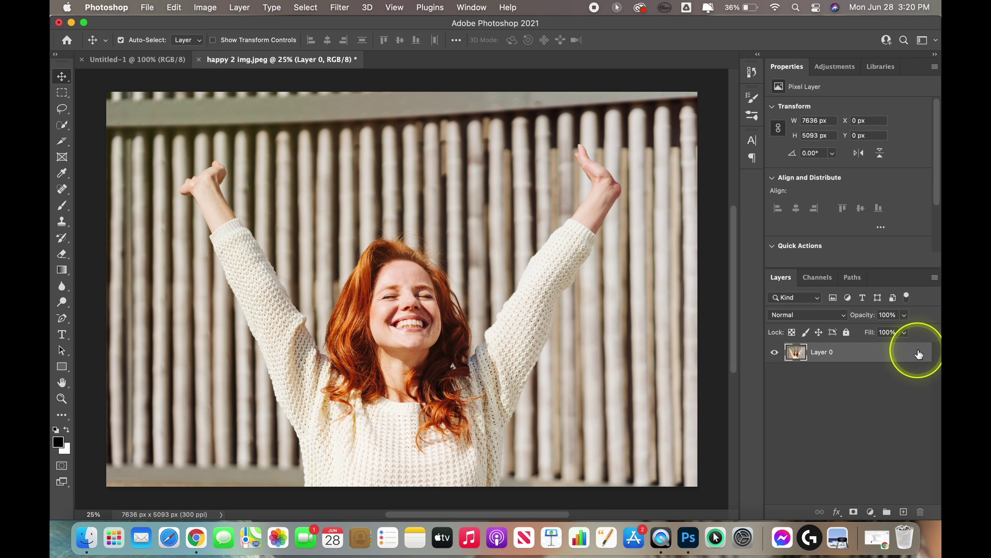
scroll(819, 220, "down", 3)
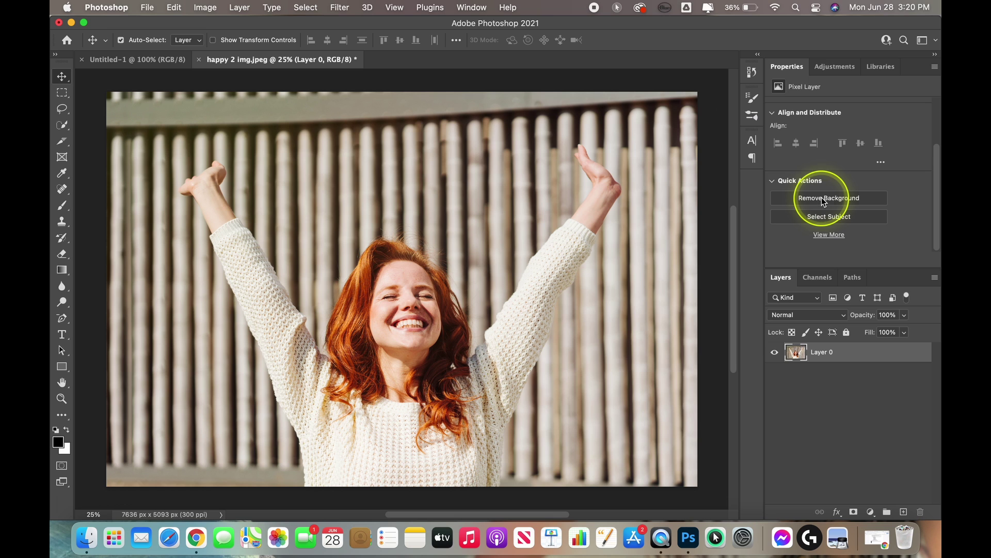
left_click(823, 200)
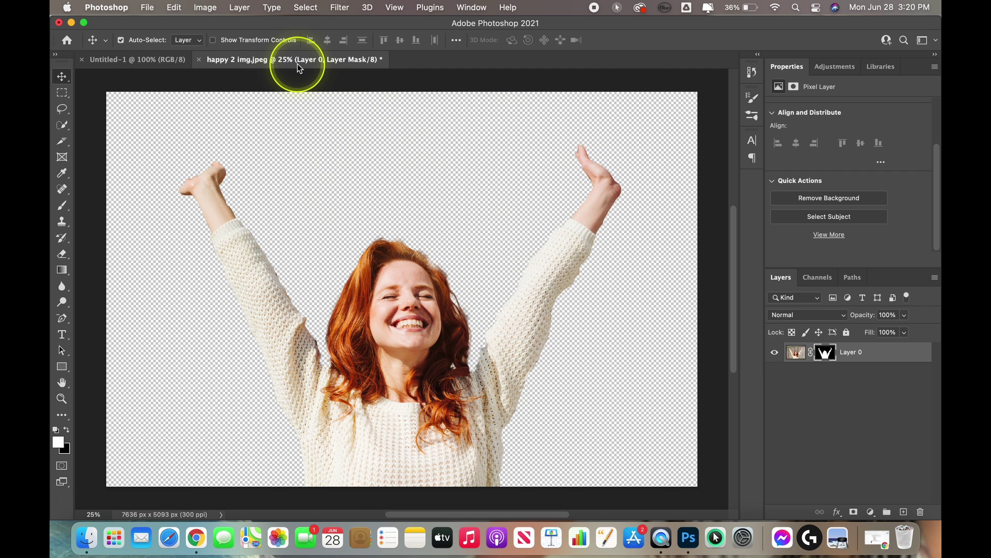
Float the happy 2 img.jpeg window, copy the cut-out woman into the Untitled-1 document and shift her slightly downward.
left_click_drag(299, 61, 447, 96)
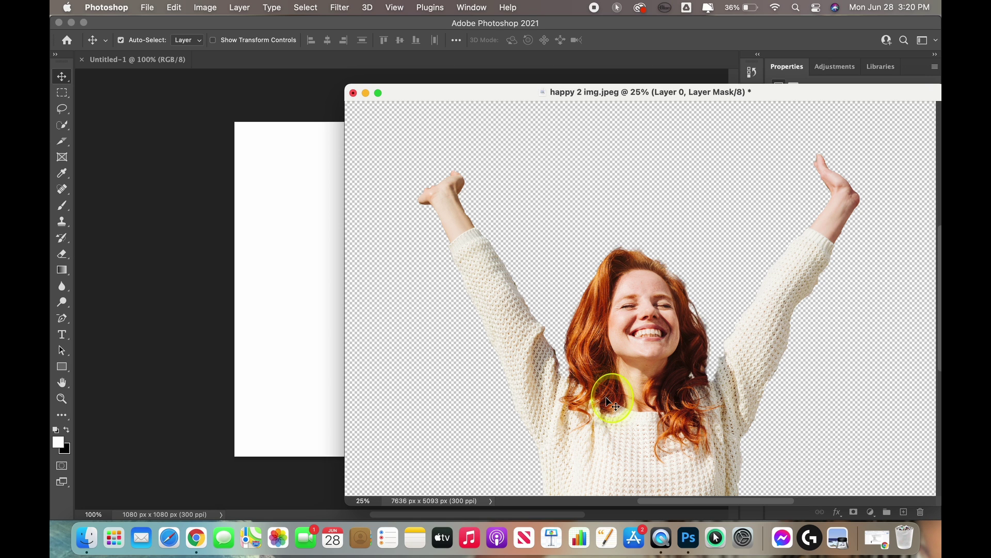
left_click_drag(607, 398, 306, 273)
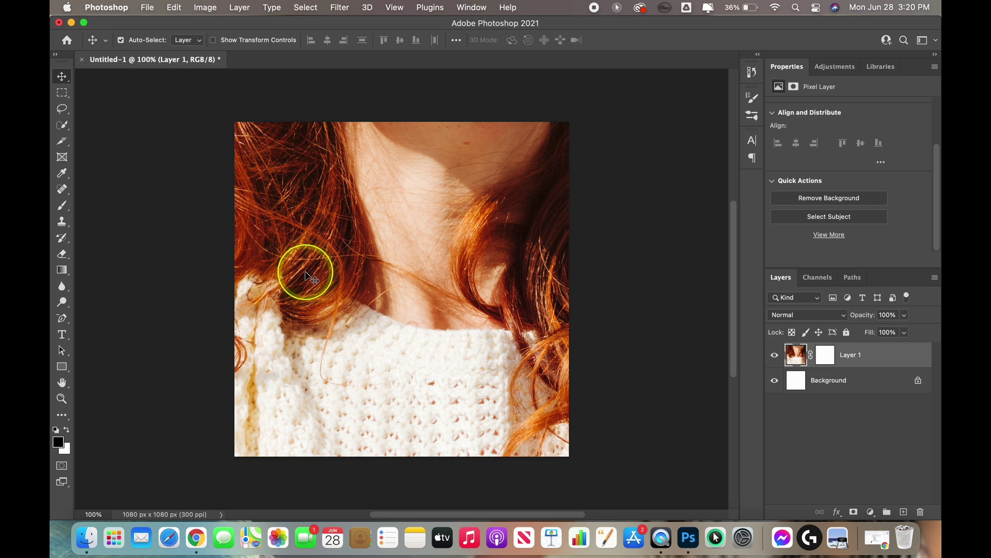
left_click_drag(406, 253, 391, 320)
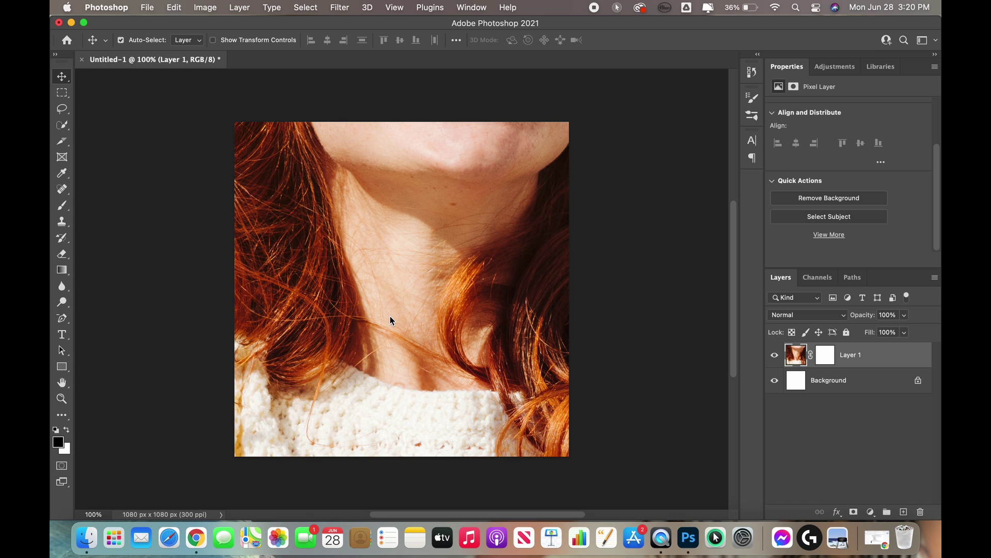
Scale the woman's layer down proportionally with Free Transform and place her along the canvas's lower edge with both arms raised above.
scroll(390, 316, "down", 10)
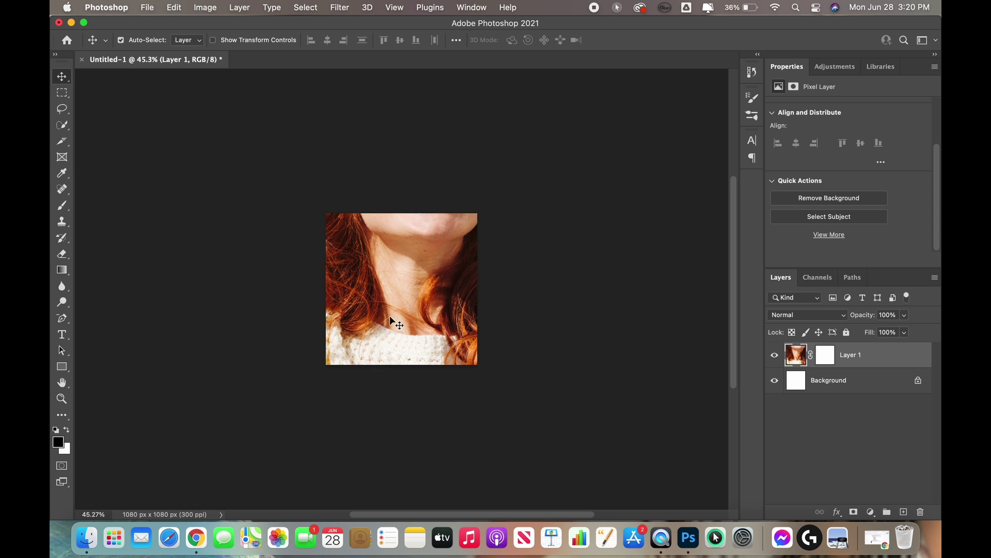
key("super+t")
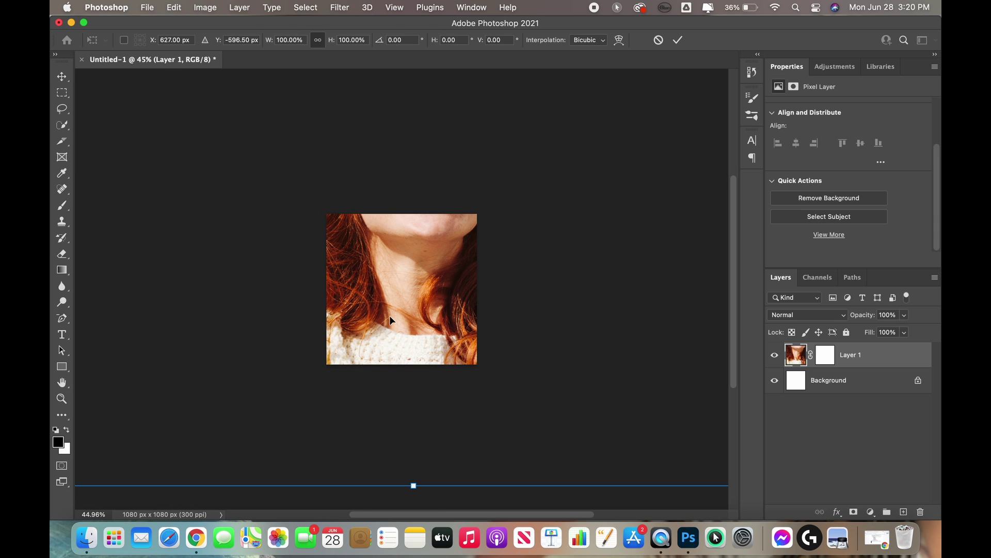
scroll(390, 314, "down", 5)
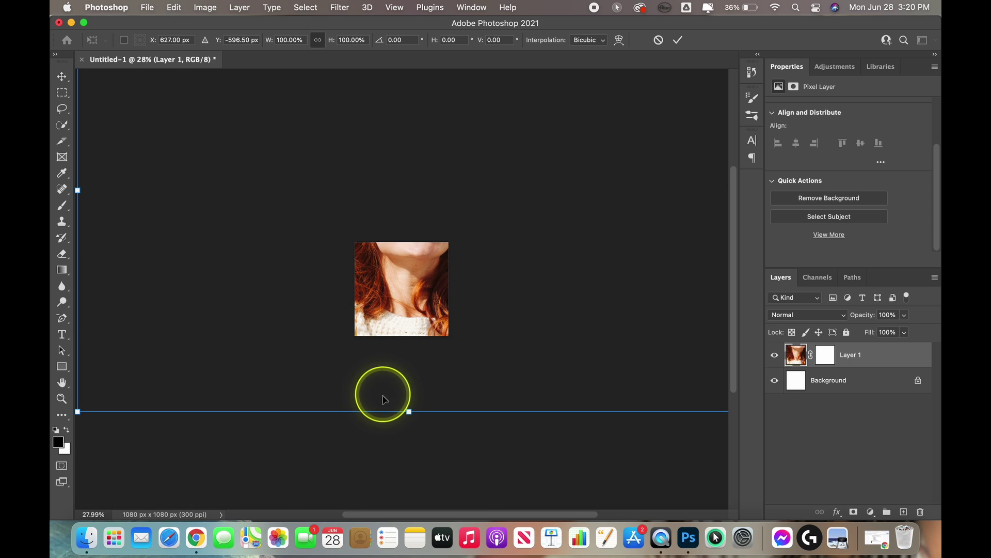
left_click_drag(408, 410, 443, 206)
left_click_drag(419, 144, 412, 313)
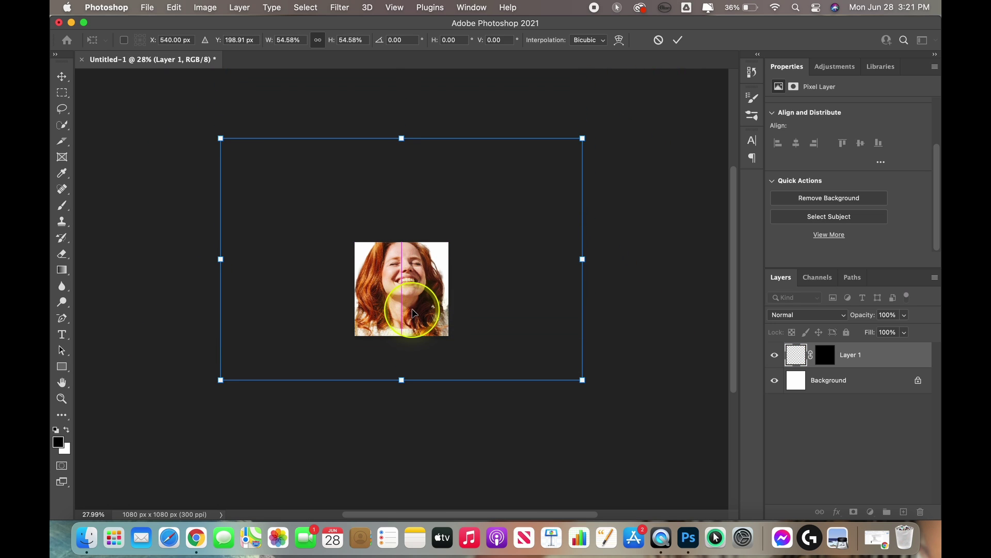
left_click_drag(401, 138, 413, 295)
left_click_drag(409, 358, 414, 314)
double_click(414, 313)
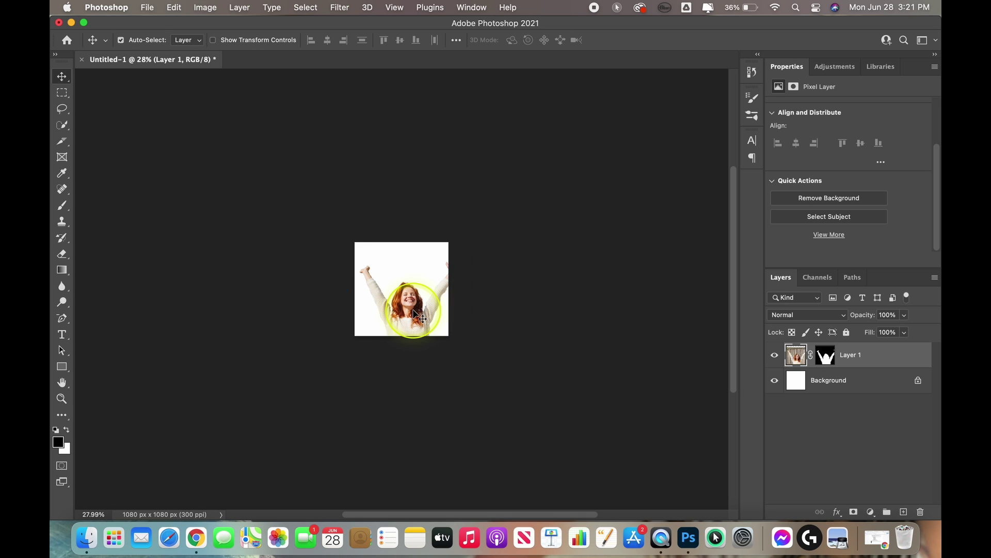
scroll(416, 313, "up", 5)
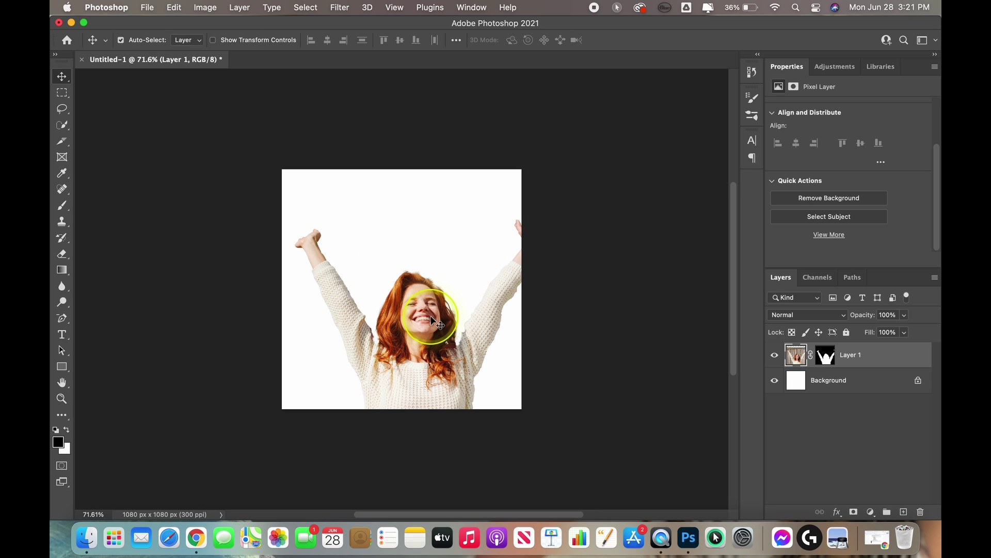
scroll(434, 321, "up", 5)
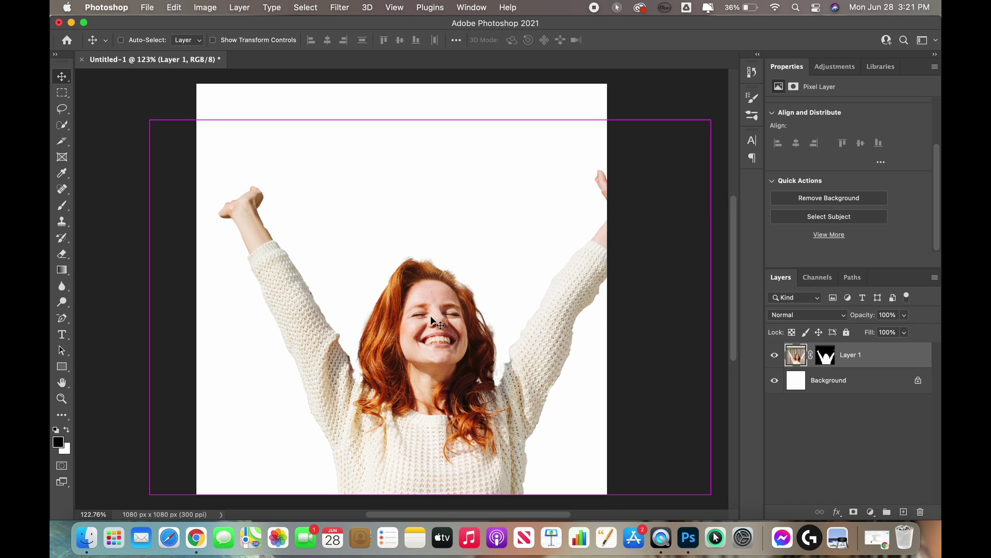
Scale the woman's layer down with Free Transform to about 1240 x 828 px and reposition her so both arms fit on the canvas.
key("super+t")
left_click_drag(429, 119, 431, 182)
mouse_move(411, 351)
left_mouse_down()
mouse_move(398, 344)
mouse_move(396, 354)
left_mouse_up()
double_click(398, 358)
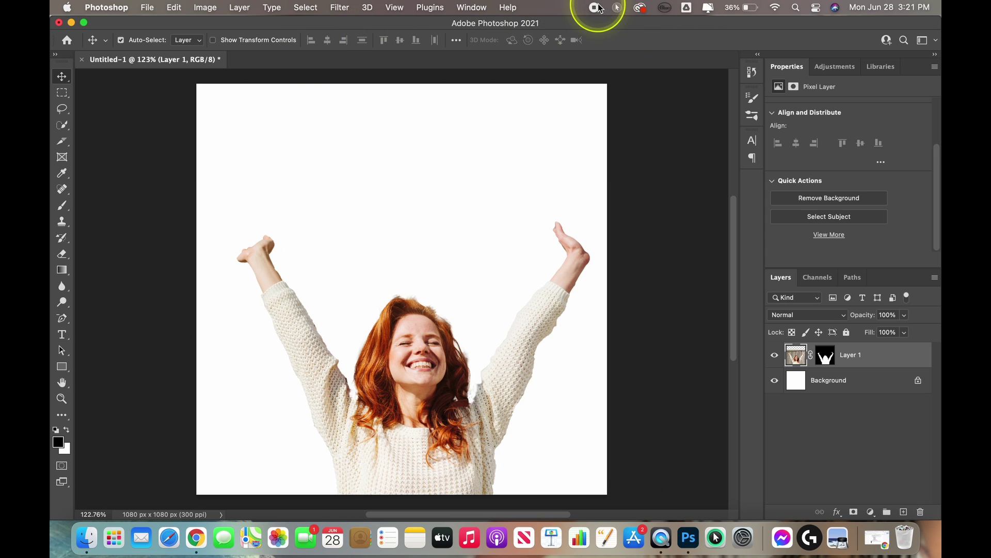
left_click(317, 168)
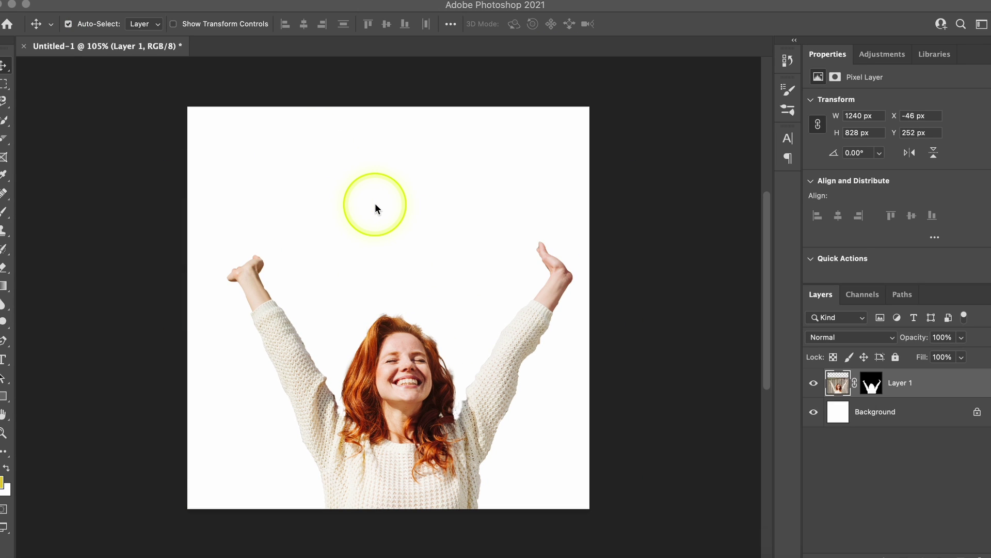
Draw a rectangle of about 1135 x 1106 px covering the whole canvas and open its fill options.
left_click(3, 398)
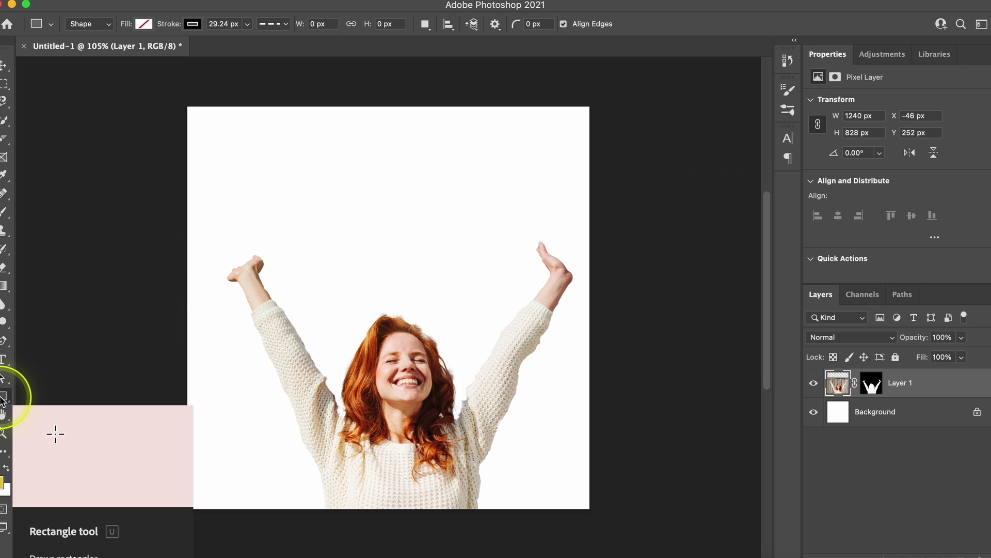
left_click_drag(178, 102, 601, 513)
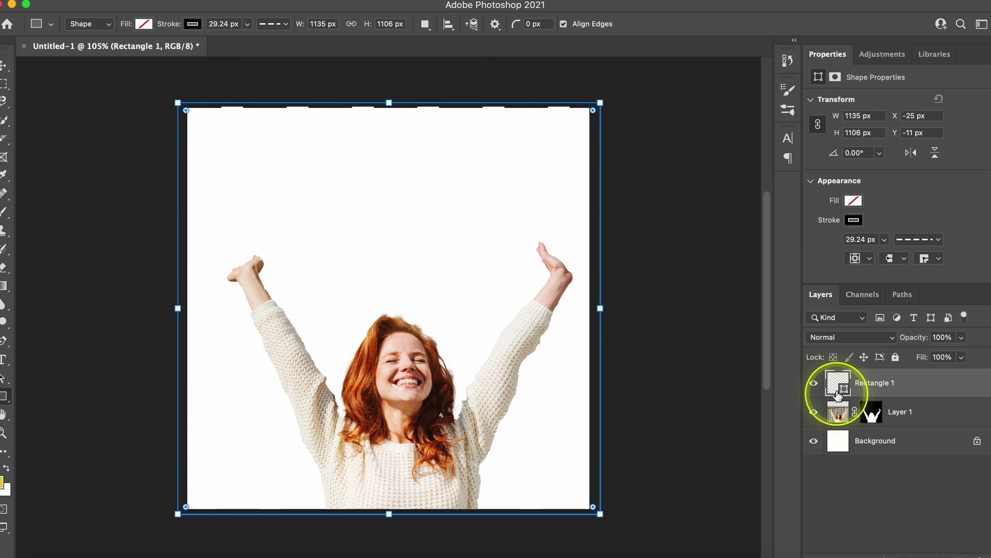
left_click(144, 25)
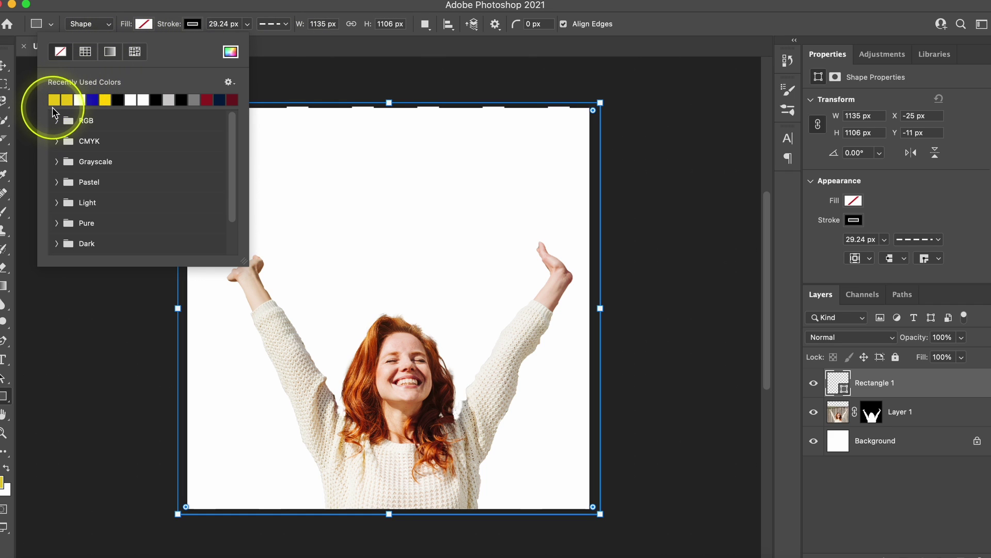
Try a solid dark navy fill from the recently used colors on the rectangle.
left_click(230, 52)
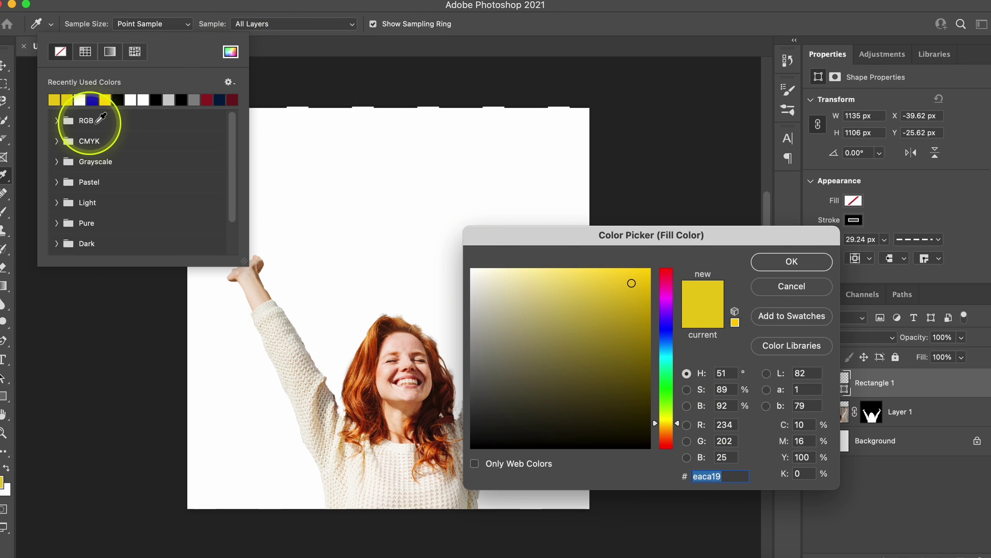
left_click(808, 297)
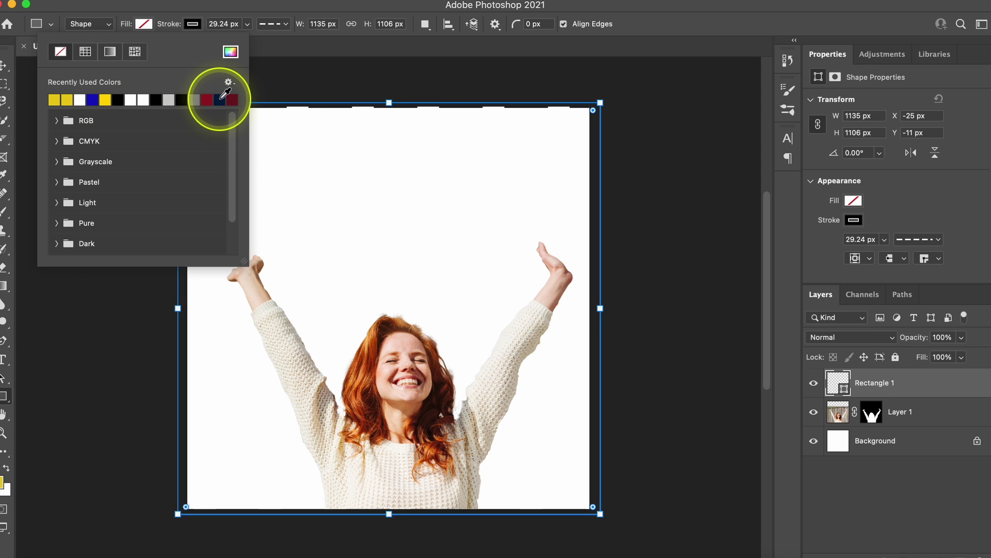
left_click(219, 97)
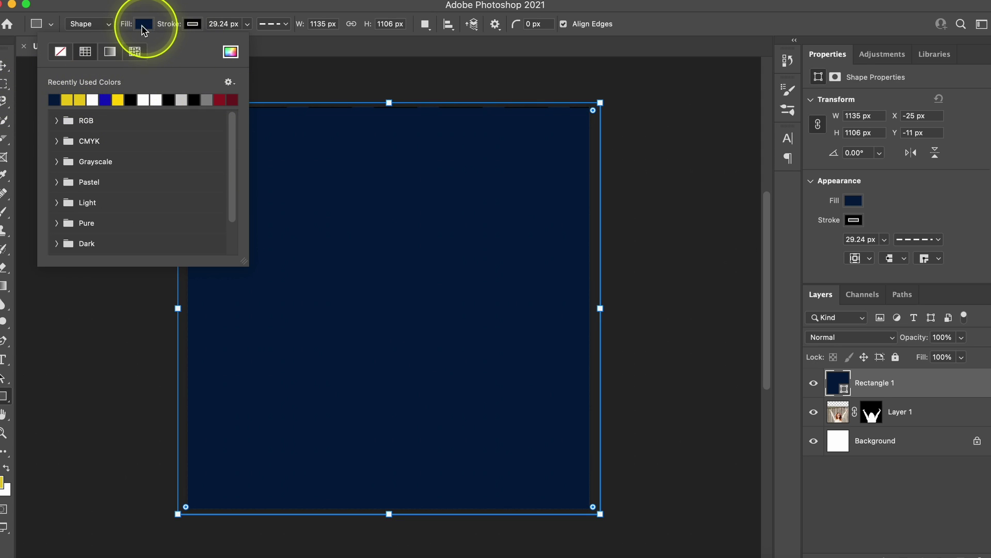
Change the rectangle's fill to a gradient using the black-to-steel-blue preset.
left_click(109, 51)
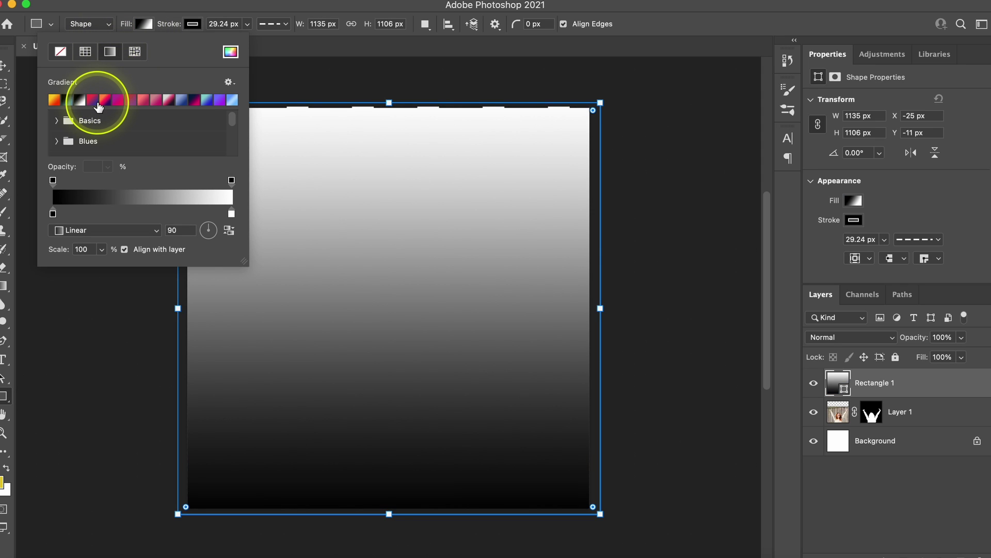
left_click(93, 102)
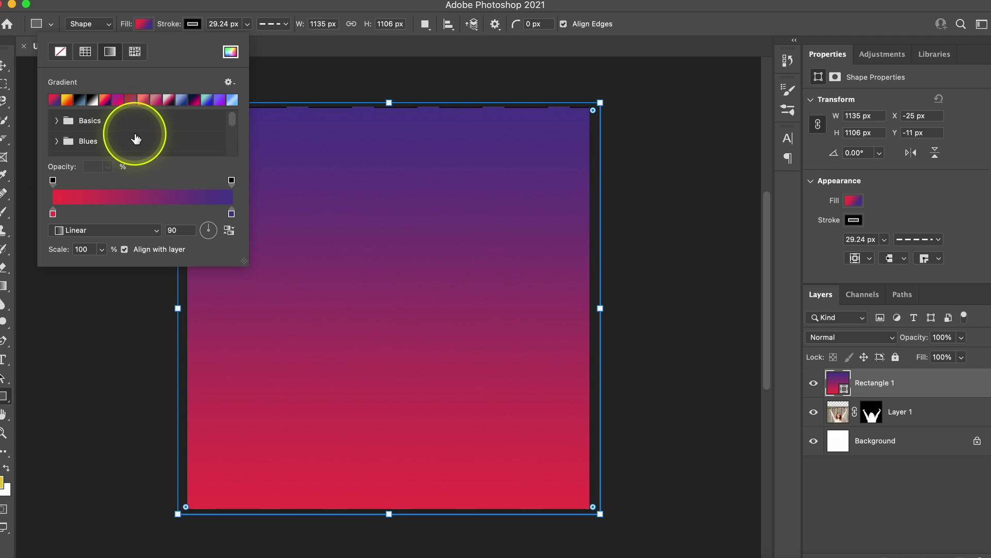
scroll(135, 138, "down", 3)
left_click(106, 145)
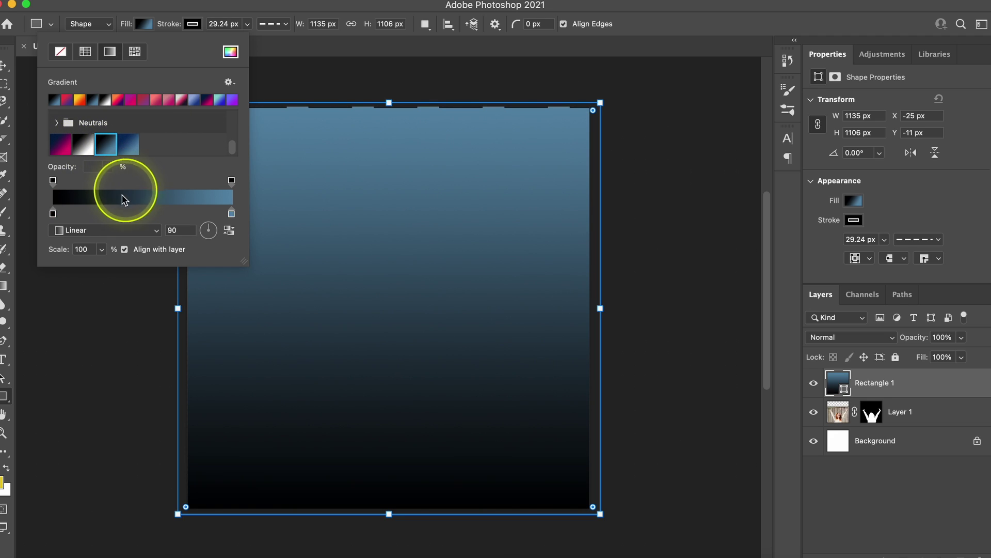
Make the rectangle's gradient Radial, reverse its colors so the blue sits in the center, and set its scale to 232%.
left_click(116, 231)
left_click(109, 243)
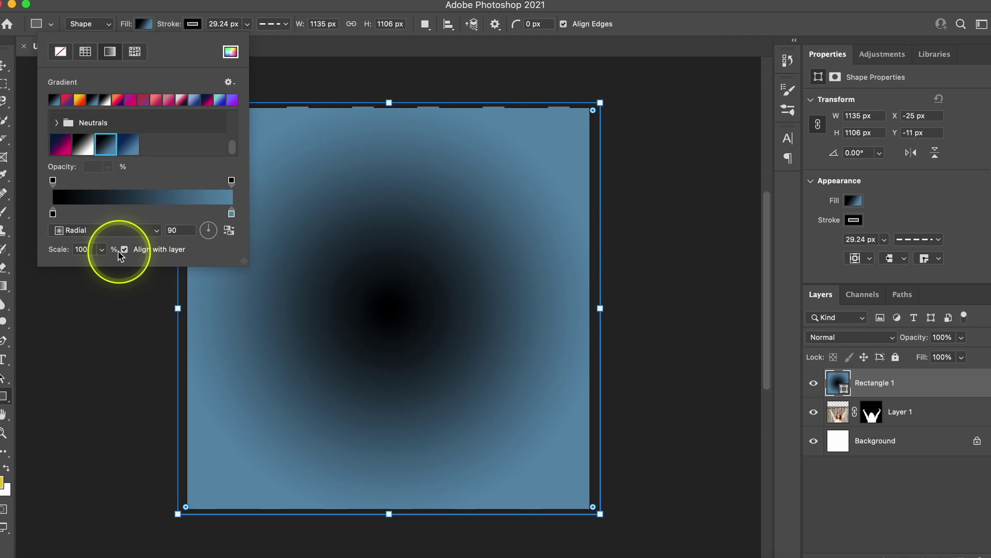
scroll(101, 252, "down", 2)
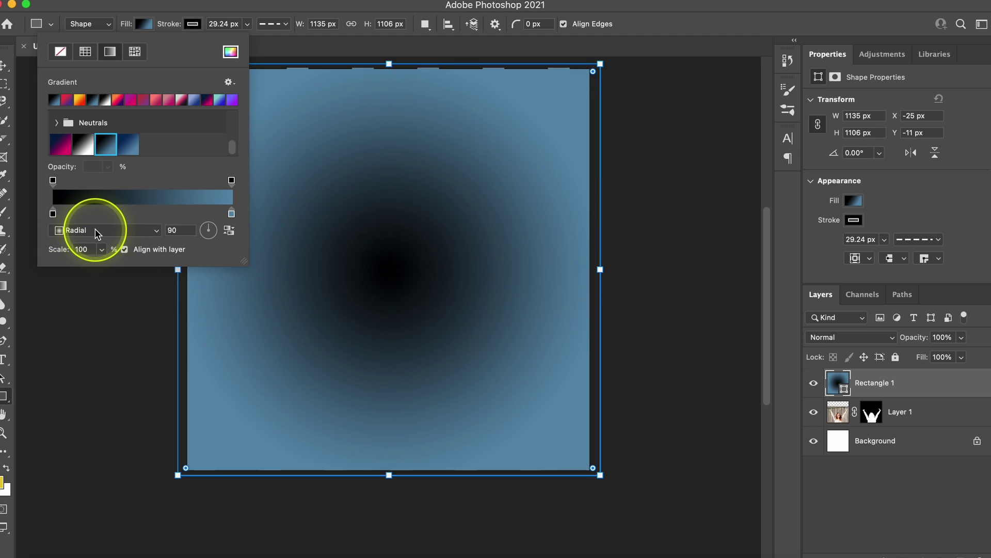
left_click(228, 233)
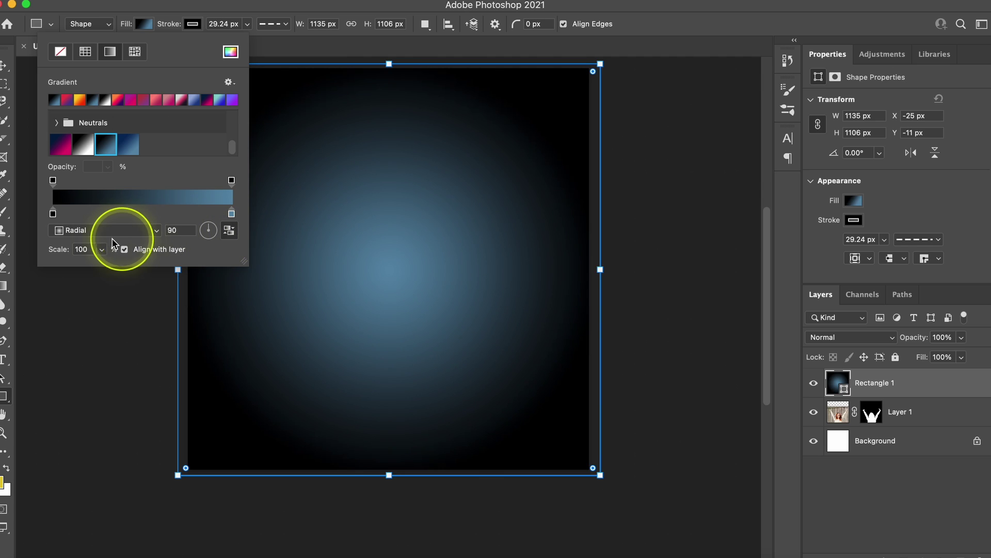
left_click(101, 249)
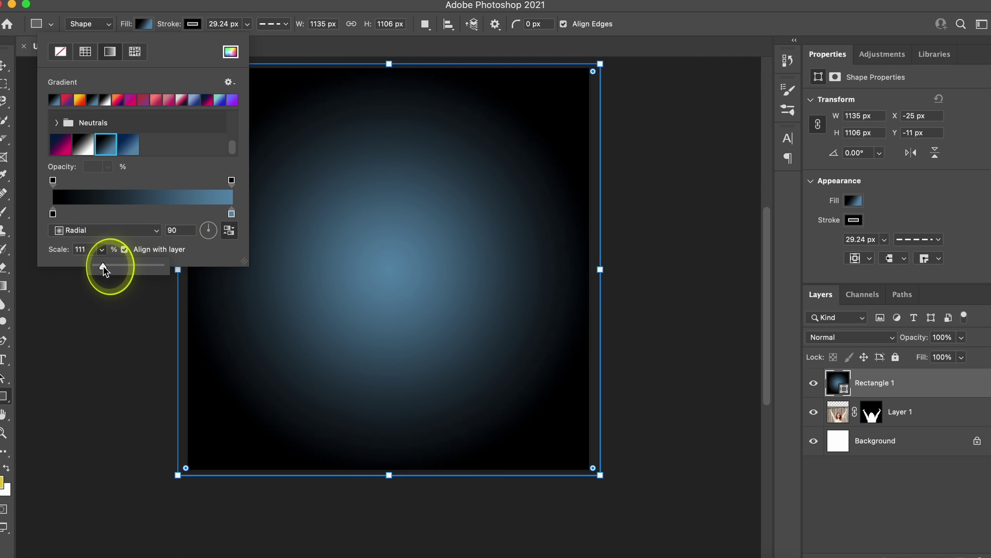
left_click_drag(103, 269, 112, 271)
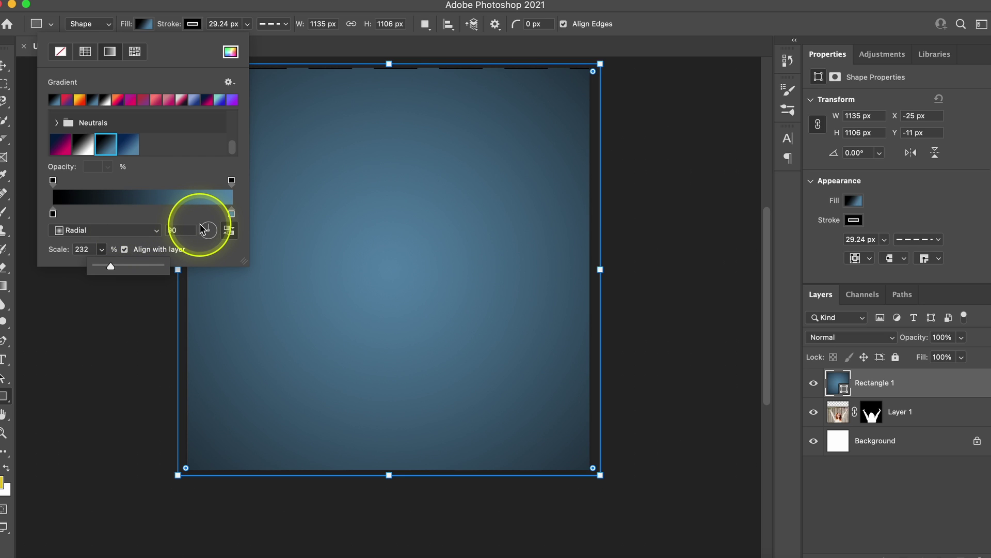
key("Return")
key("Return")
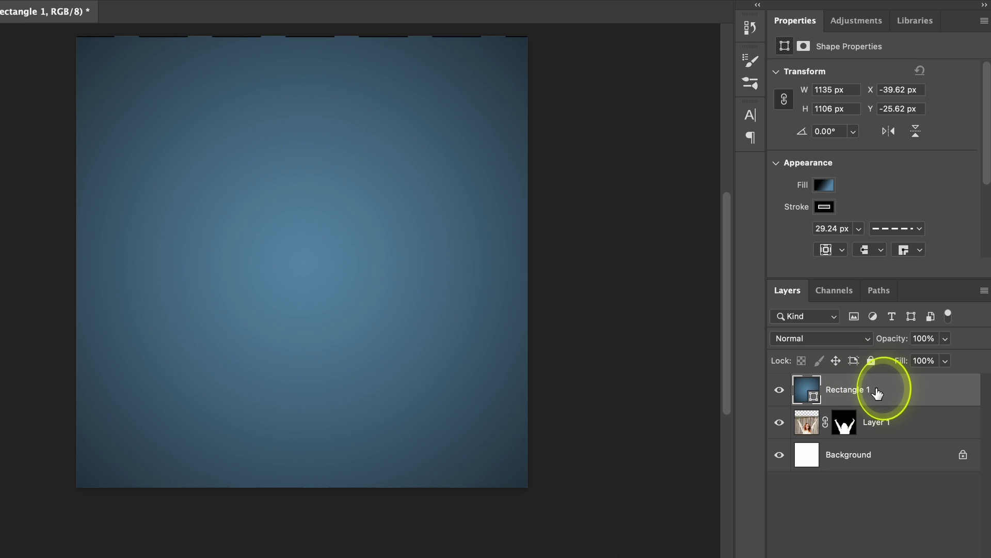
Move the gradient rectangle's layer below the woman's layer and rename it Background gradient.
left_click_drag(877, 393, 880, 431)
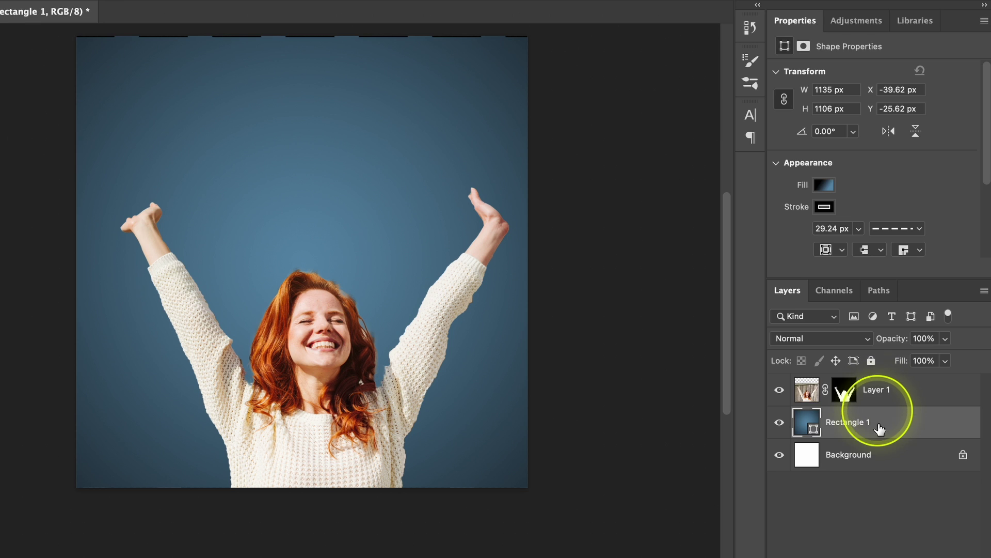
mouse_move(879, 423)
left_mouse_down()
mouse_move(881, 382)
mouse_move(878, 433)
left_mouse_up()
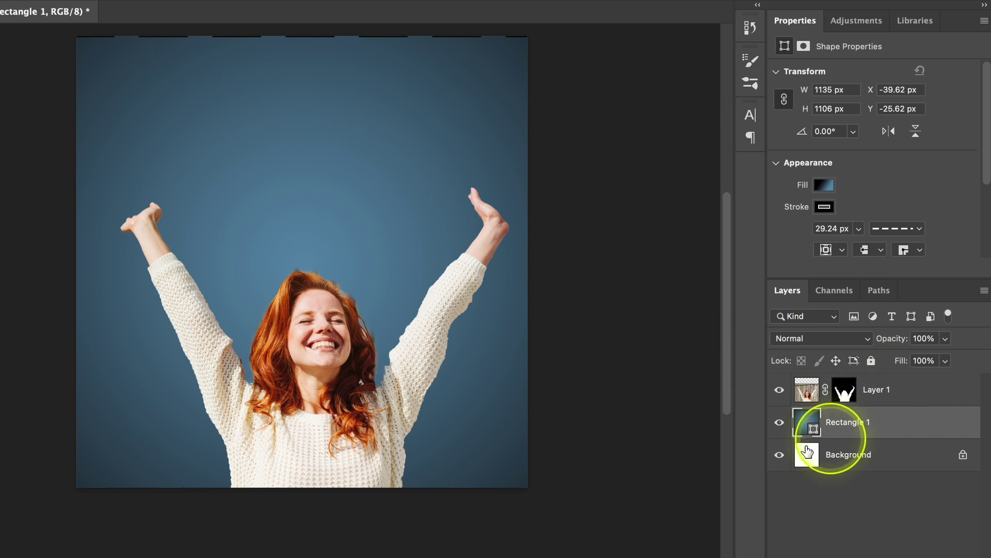
left_click_drag(884, 427, 862, 427)
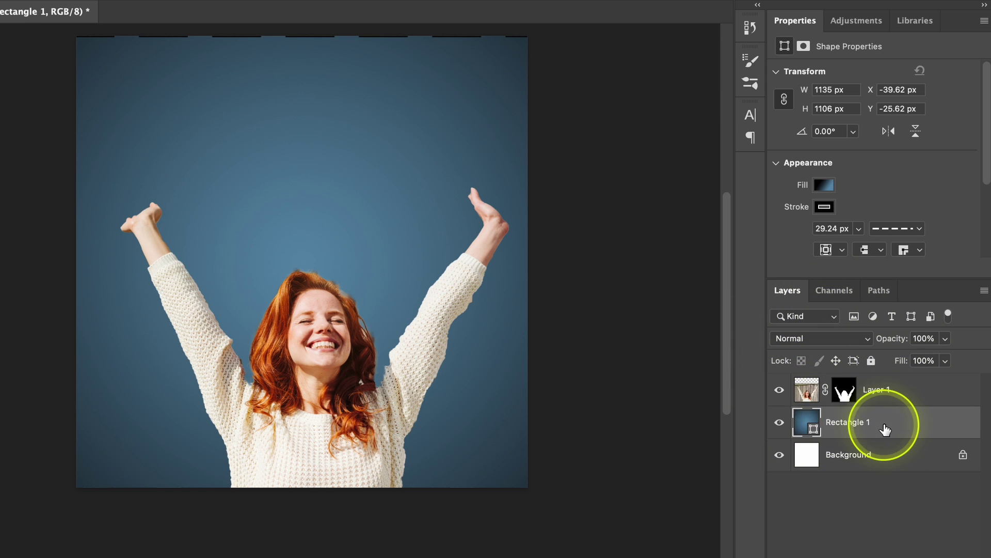
double_click(858, 422)
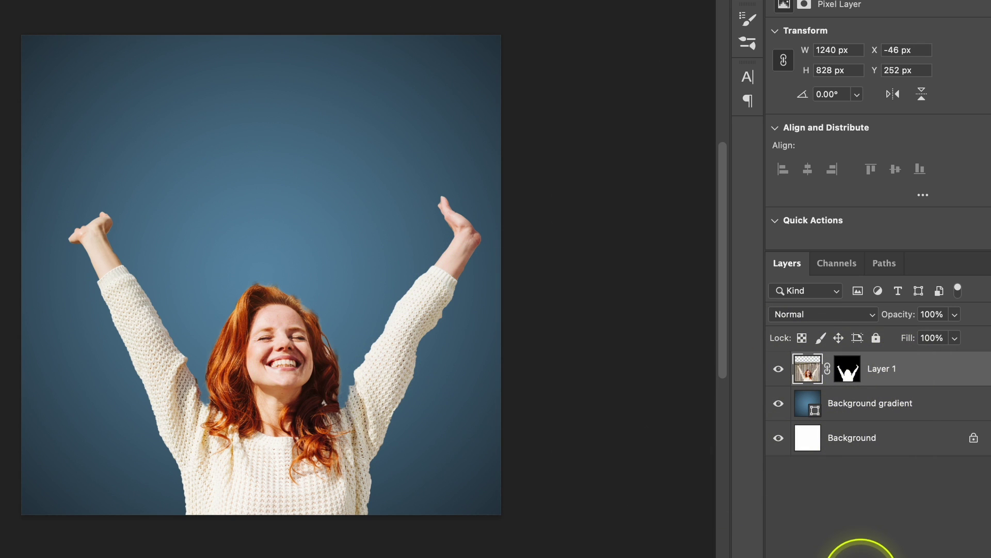
Add a Drop Shadow effect to the woman's layer and set its blend mode to Normal.
left_click(861, 555)
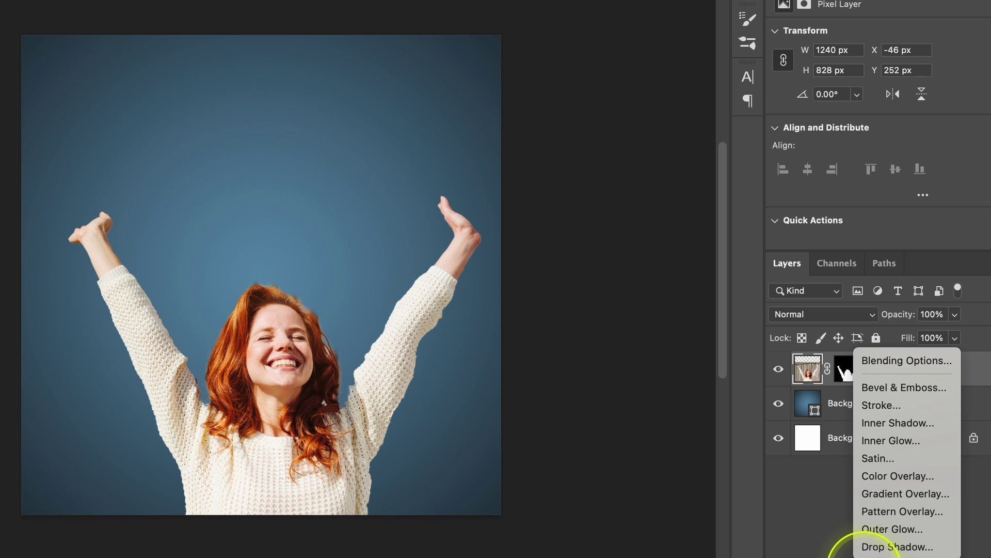
left_click(873, 549)
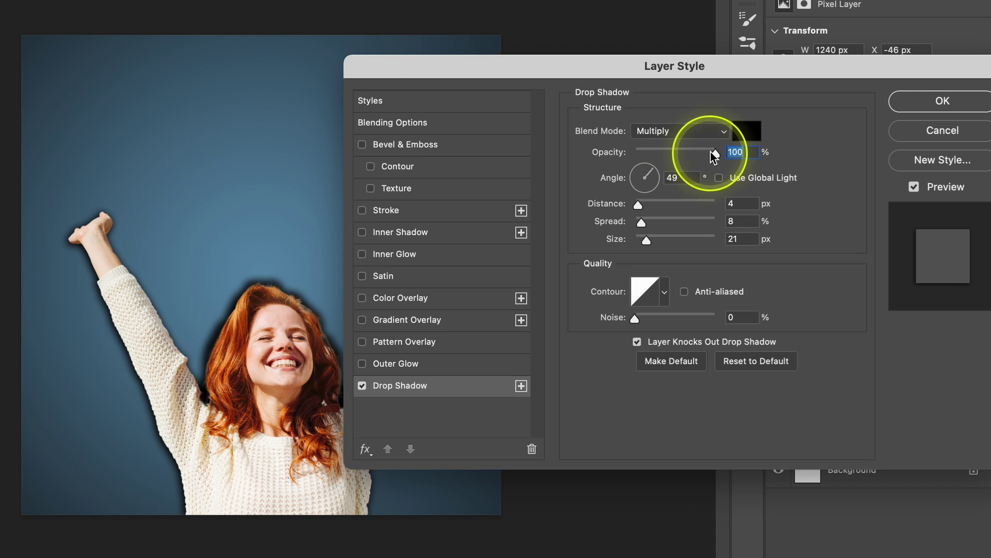
left_click(724, 132)
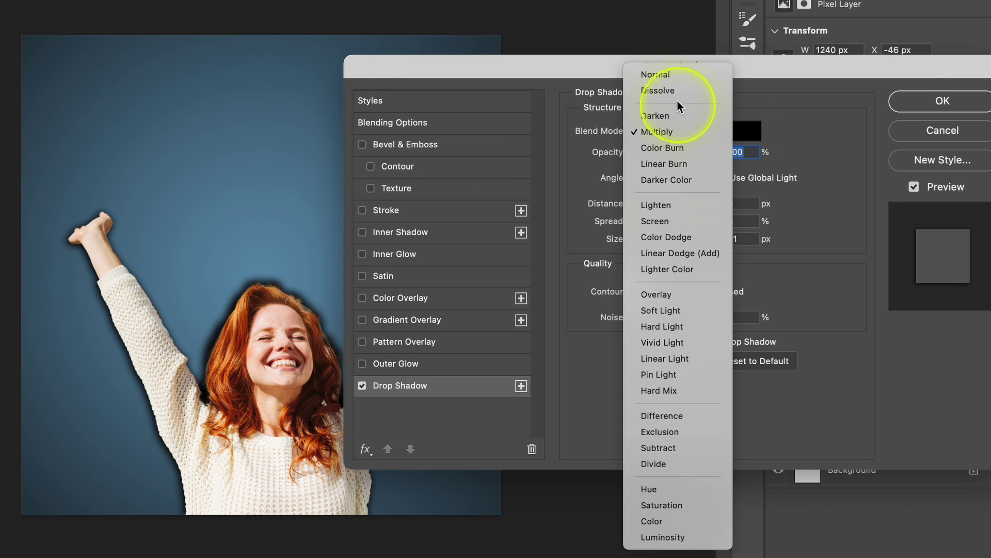
left_click(671, 76)
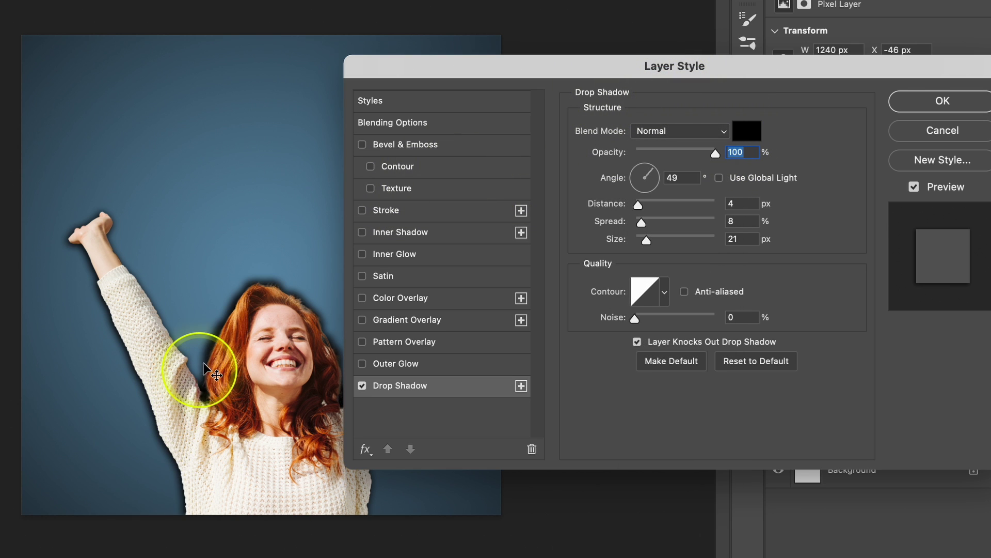
Offset the woman's shadow to her lower left, with an angle of about 18° and a distance of about 310 px.
left_click_drag(212, 353, 117, 360)
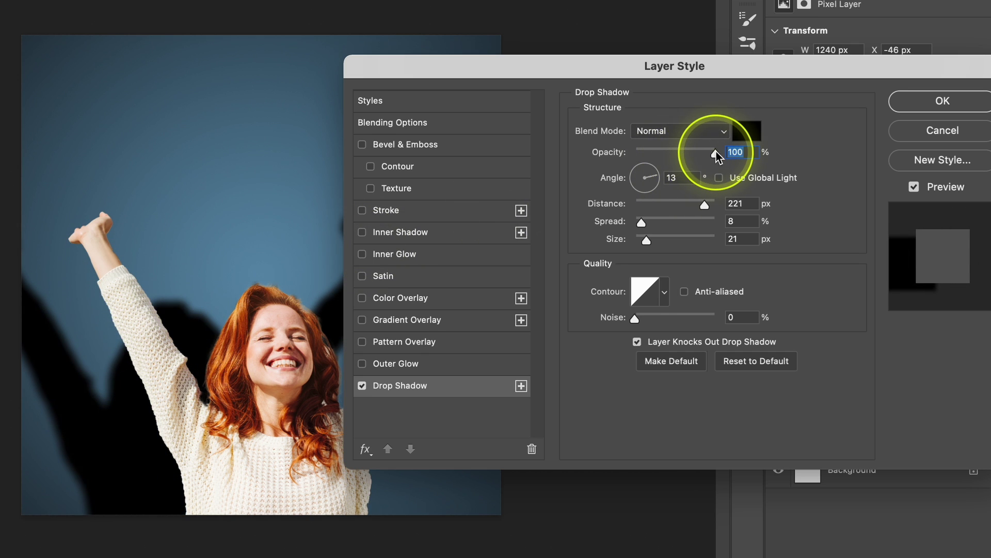
mouse_move(704, 205)
left_mouse_down()
mouse_move(680, 205)
mouse_move(718, 210)
mouse_move(663, 205)
mouse_move(707, 209)
left_mouse_up()
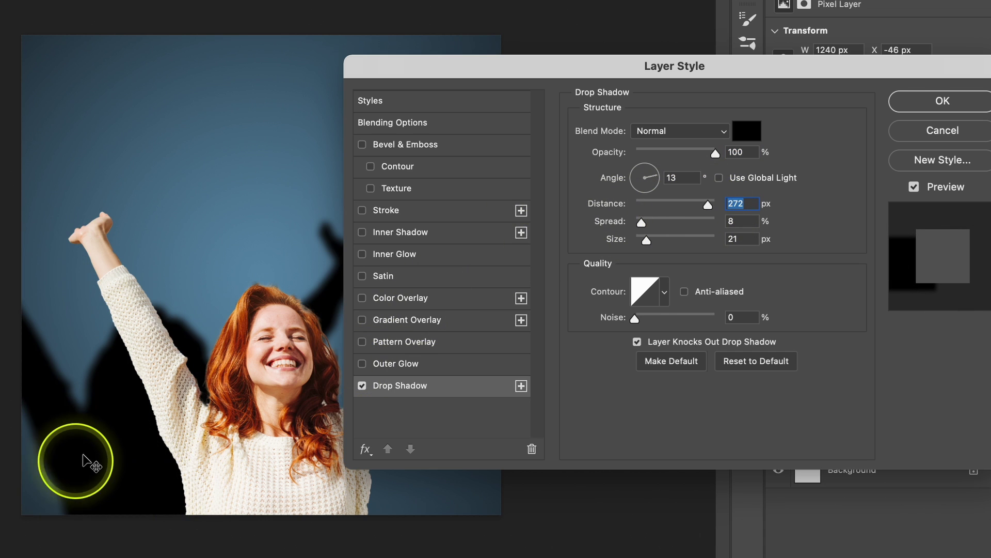
left_click_drag(89, 462, 82, 471)
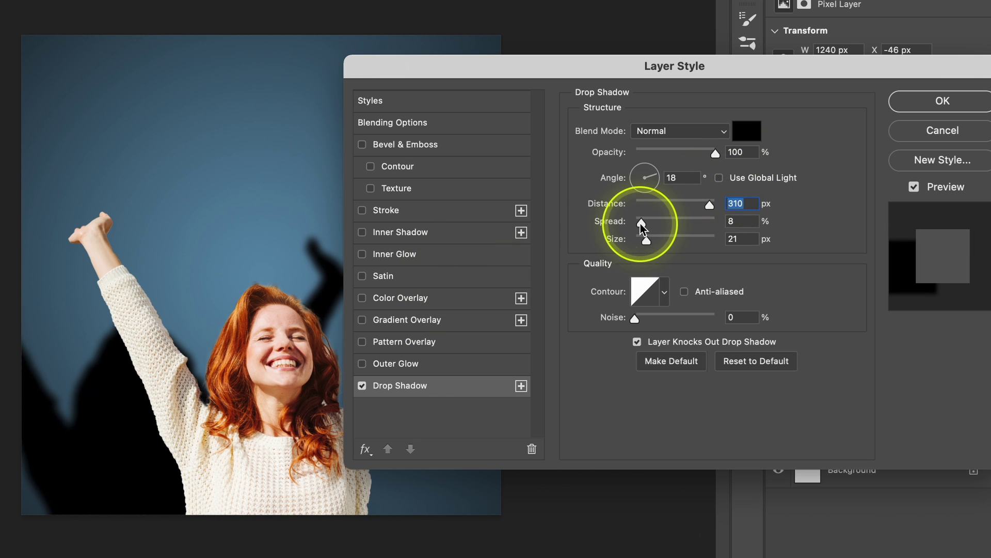
Soften the drop shadow with 0% spread, a size of 49 px and 22% opacity.
left_click_drag(641, 224, 578, 225)
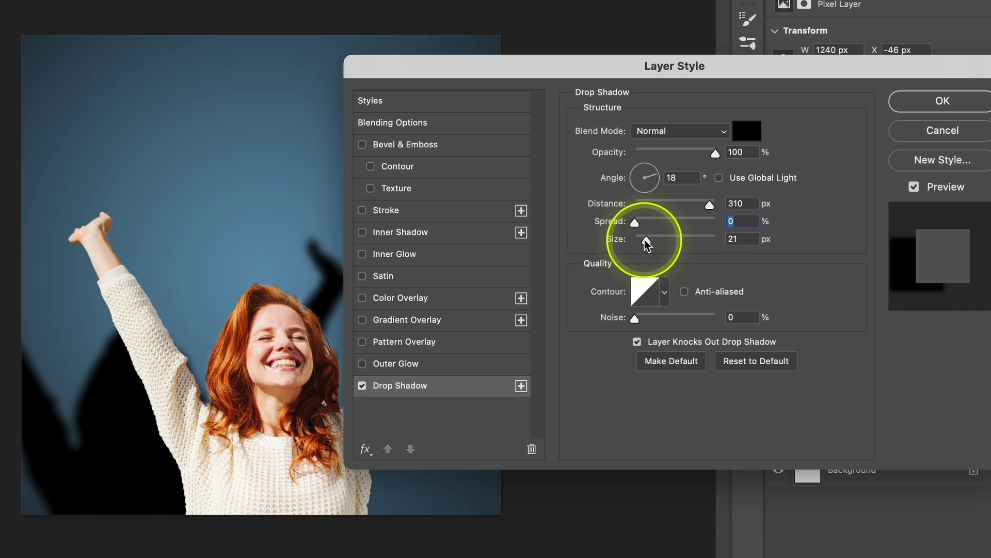
mouse_move(646, 241)
left_mouse_down()
mouse_move(686, 249)
mouse_move(655, 243)
left_mouse_up()
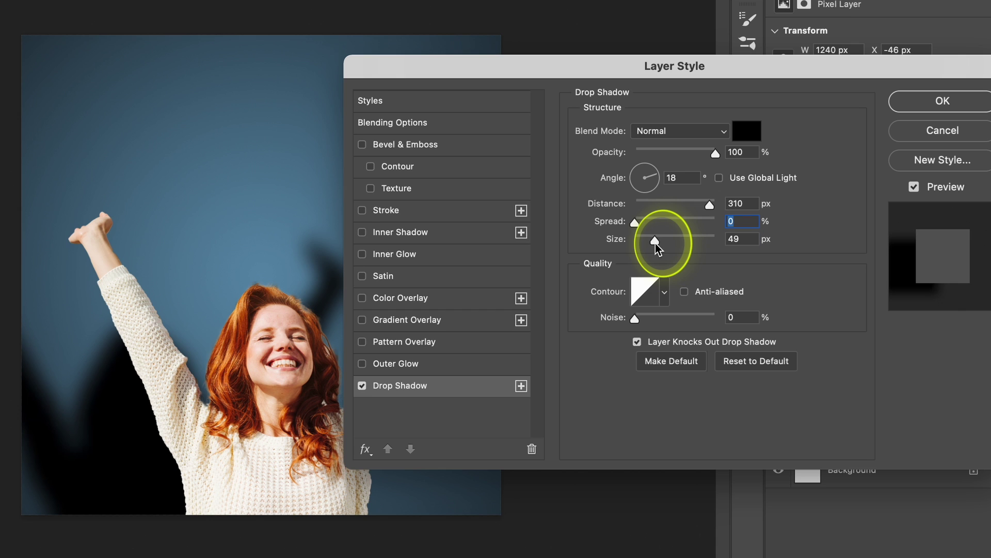
left_click_drag(716, 157, 661, 155)
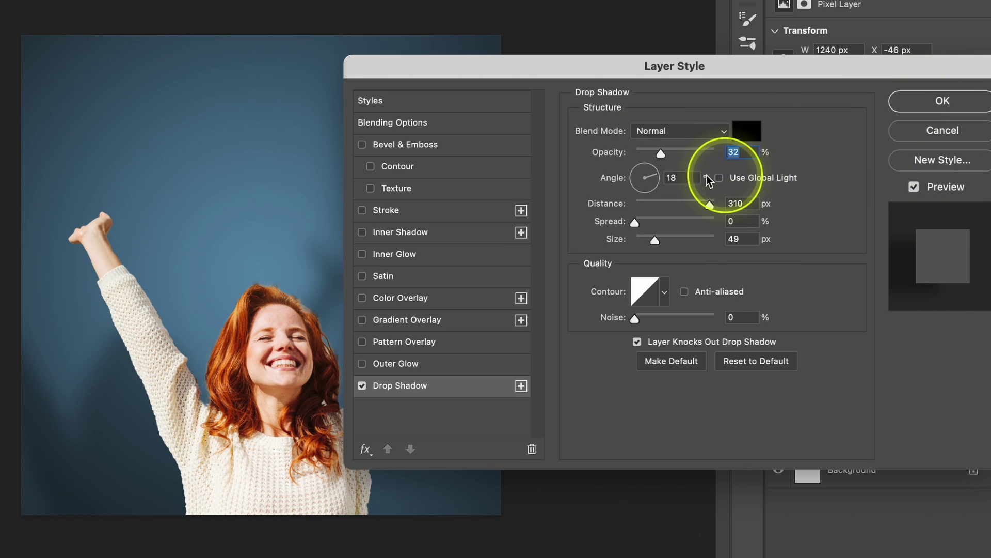
left_click_drag(662, 152, 652, 154)
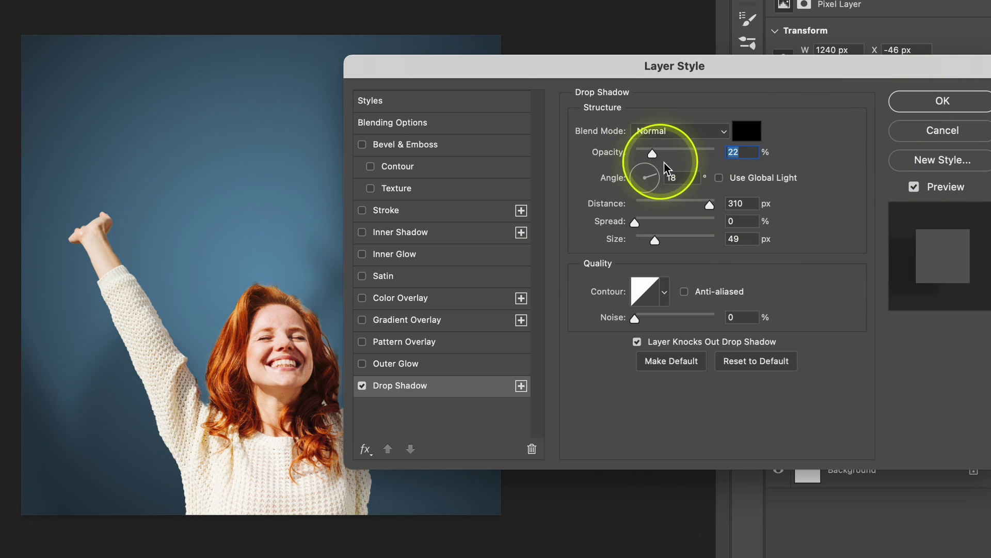
Set the drop shadow's distance to 272 px and its spread to 11%, and apply the layer style.
left_click_drag(711, 202, 708, 203)
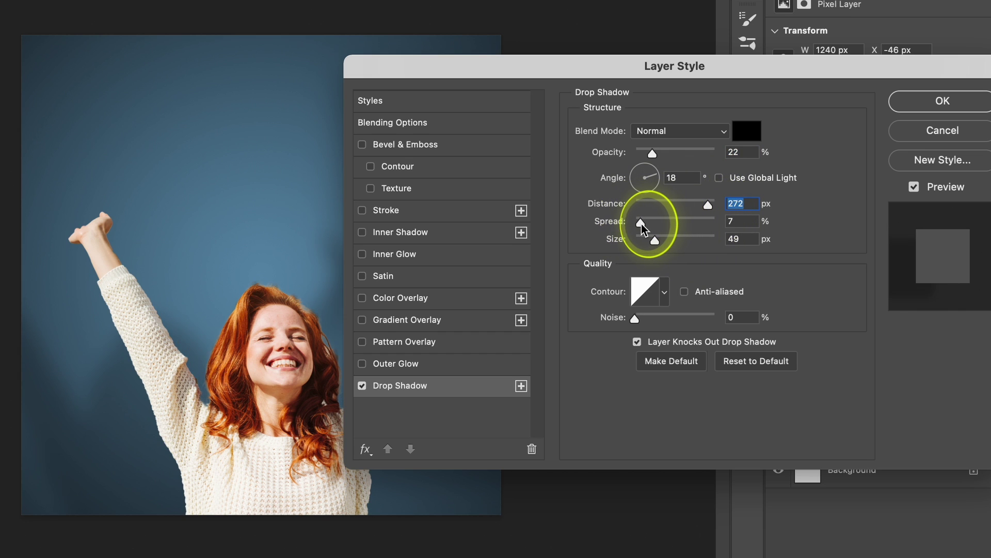
left_click_drag(644, 224, 644, 224)
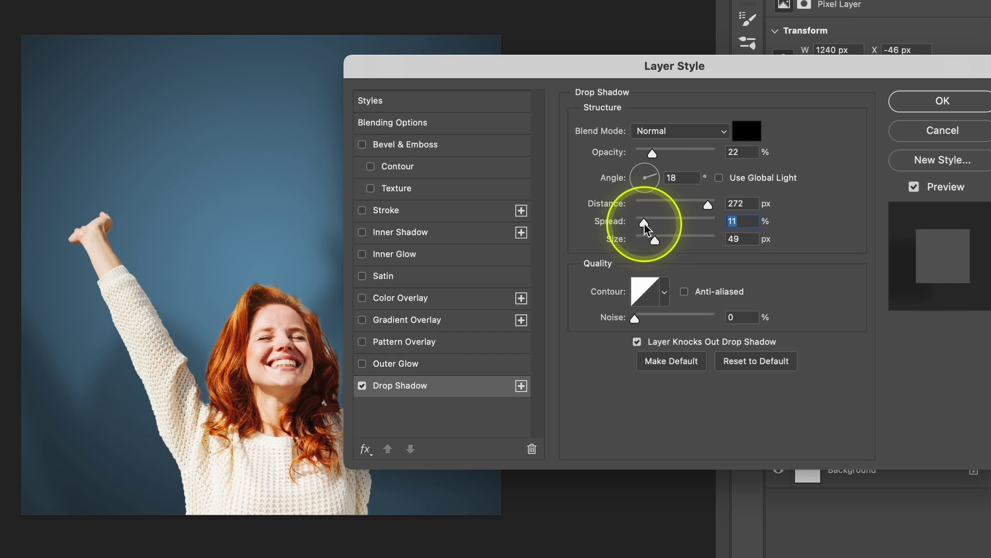
left_click(915, 104)
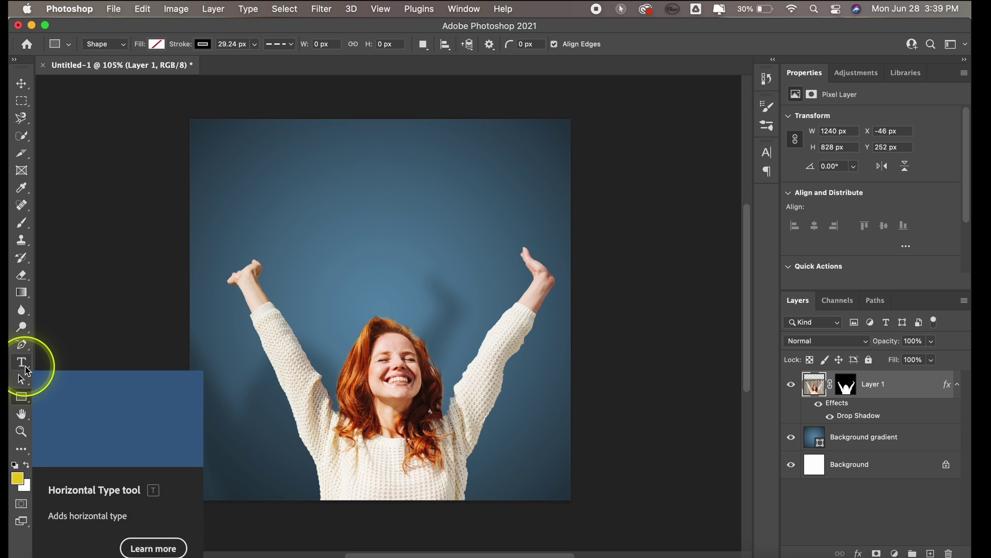
Add the yellow text "You can do it" in a text box above the woman and set its size to 30 pt.
left_click(22, 361)
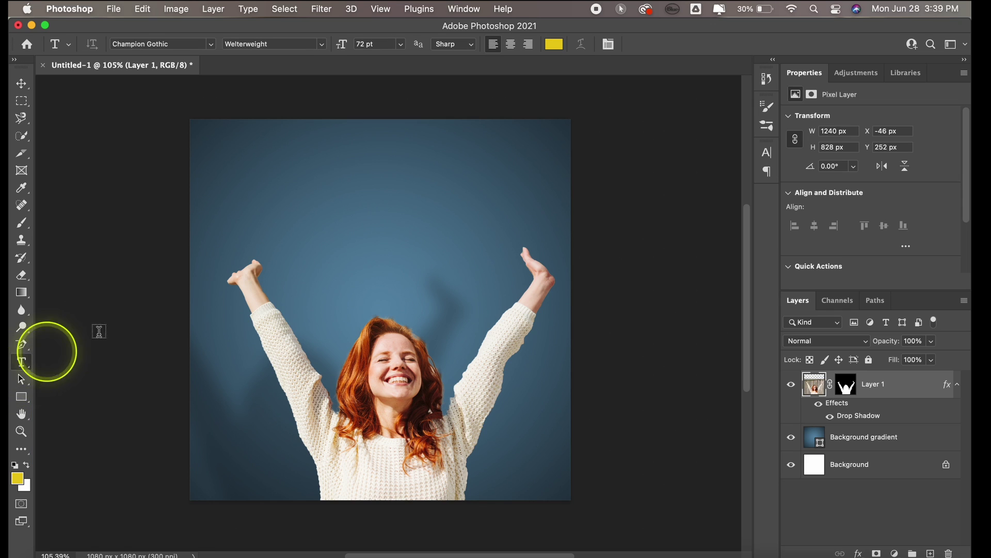
left_click_drag(228, 147, 533, 253)
type("You can")
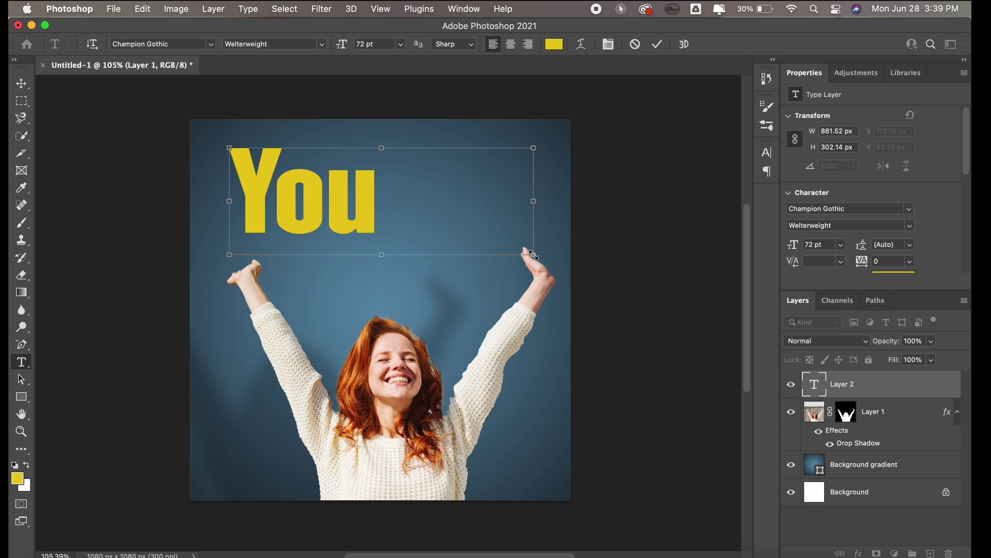
key("super+a")
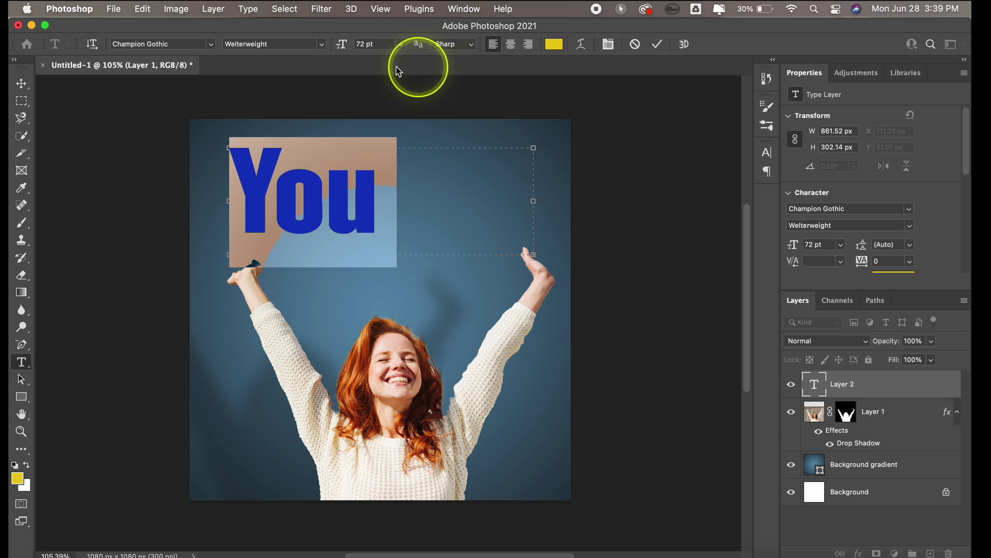
left_click(400, 44)
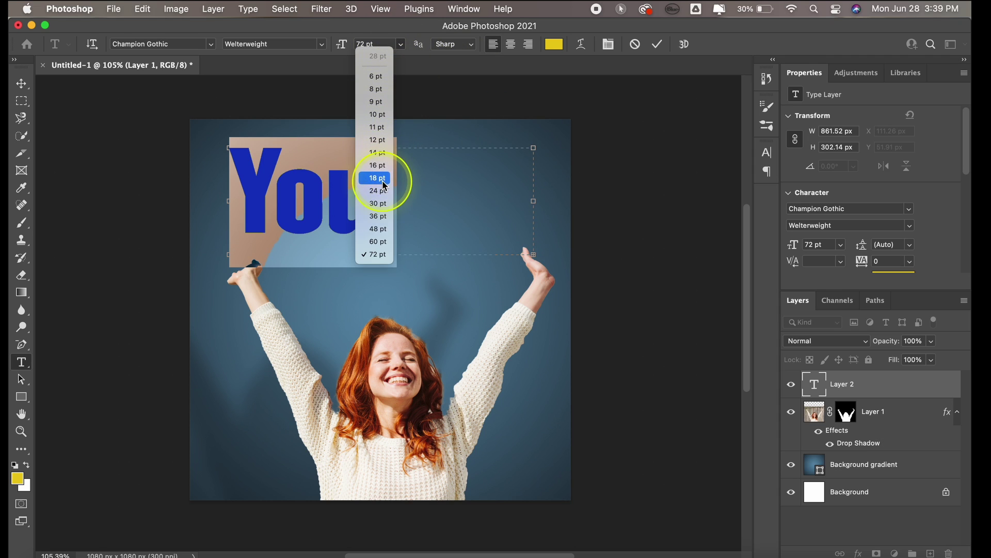
left_click(379, 209)
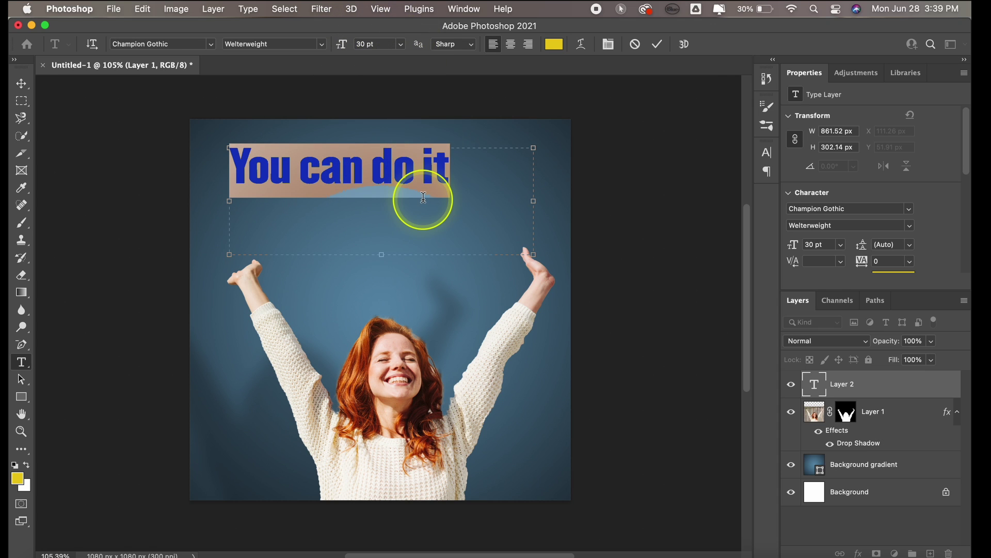
key("super+Return")
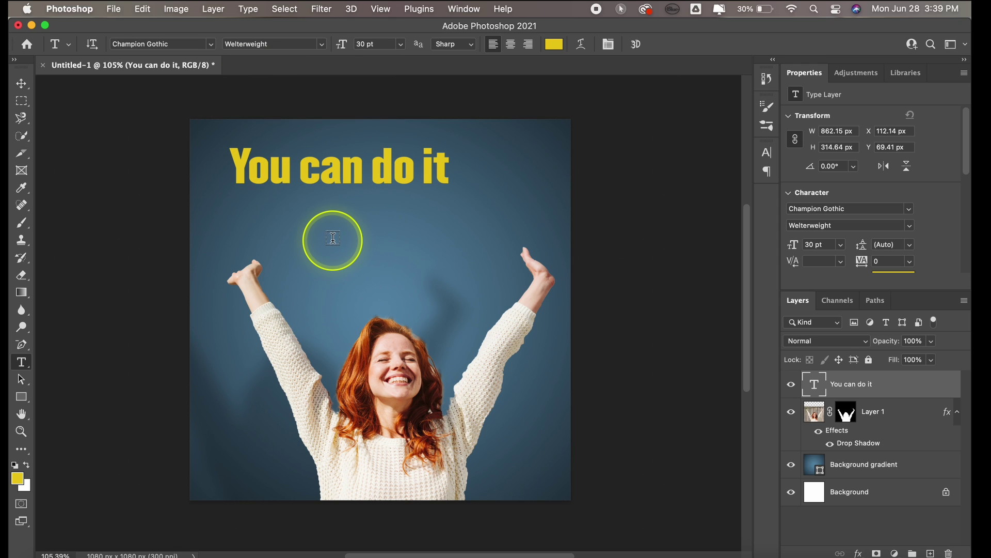
Scale the text to about 163% and move it to span the canvas above the woman's hands, at about X 31, Y 115 px.
key("super+t")
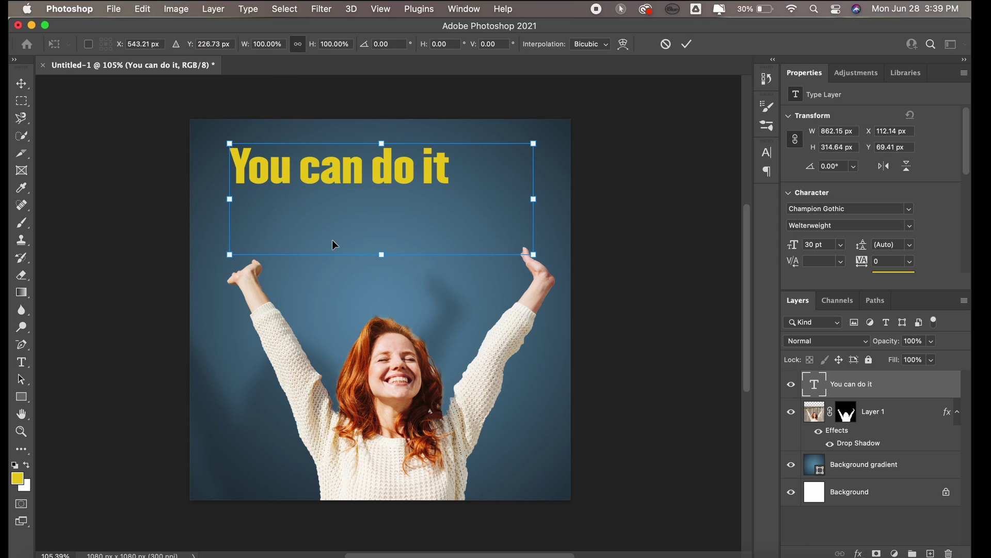
left_click_drag(537, 254, 594, 352)
left_click_drag(425, 285, 428, 325)
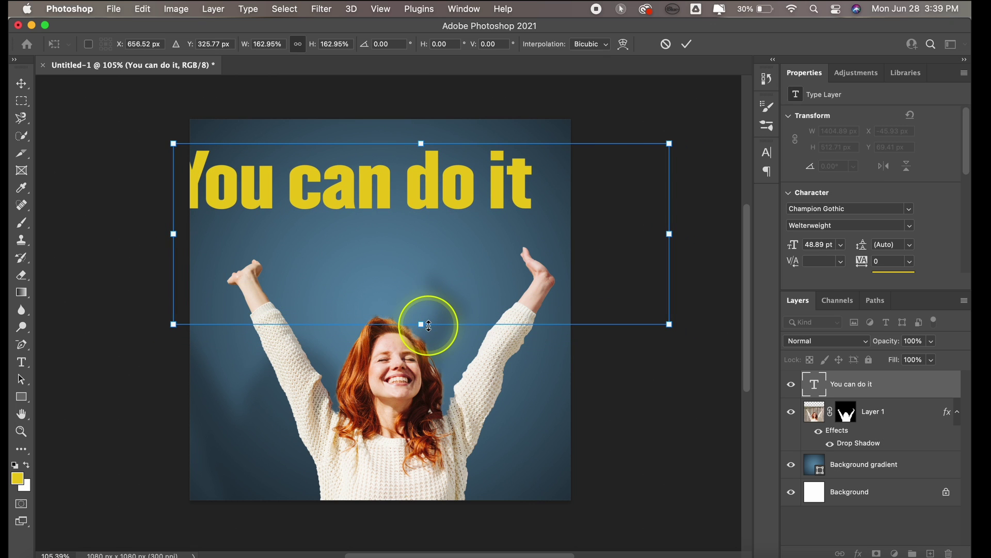
key("Return")
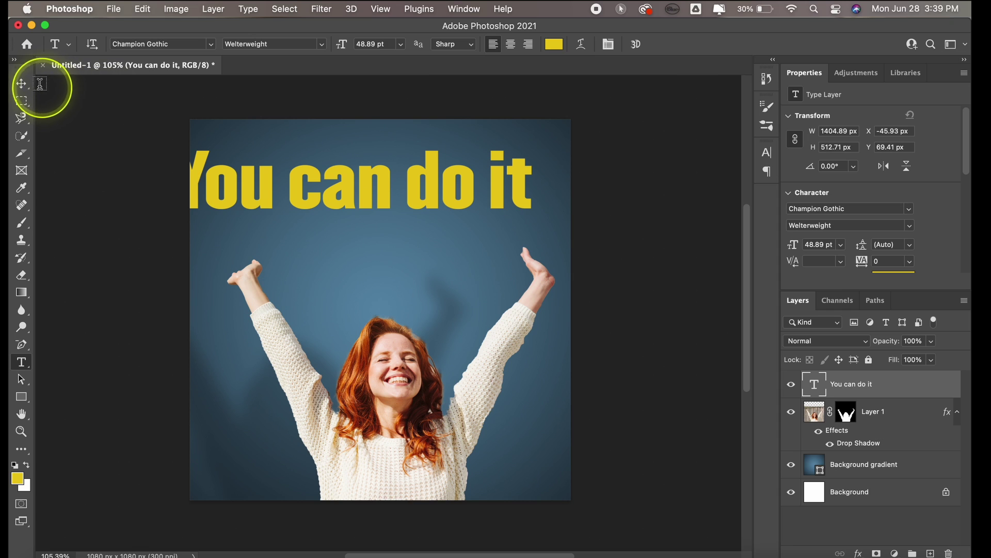
left_click(21, 83)
left_click_drag(232, 170, 275, 197)
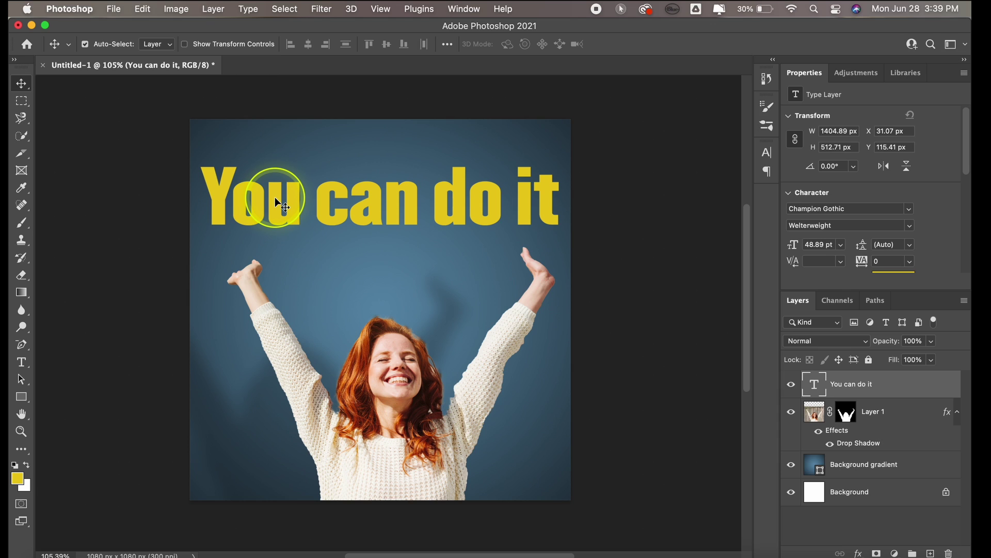
Replace the headline's wording with "HELLO THERE" and shift it to about X 44, Y 121 px.
double_click(275, 197)
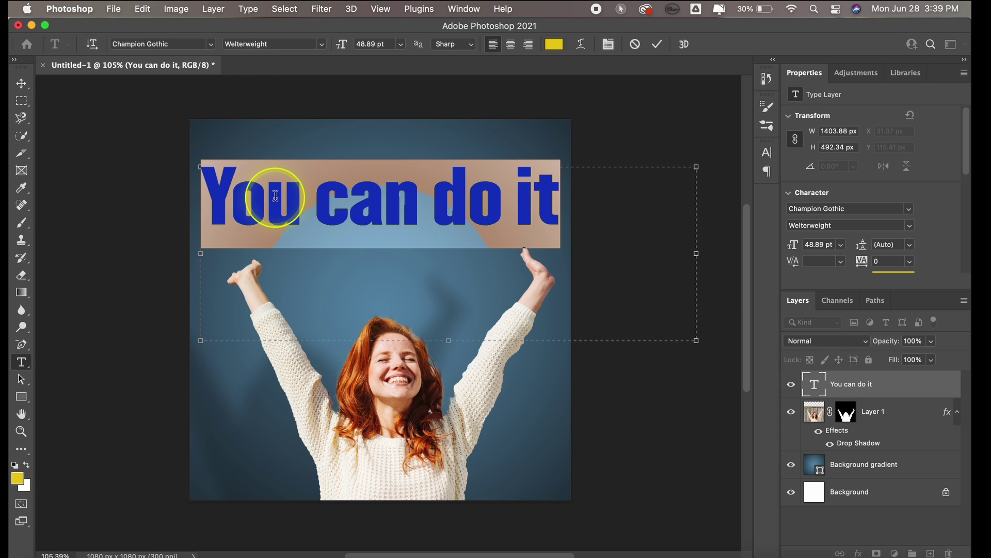
type("HELLO")
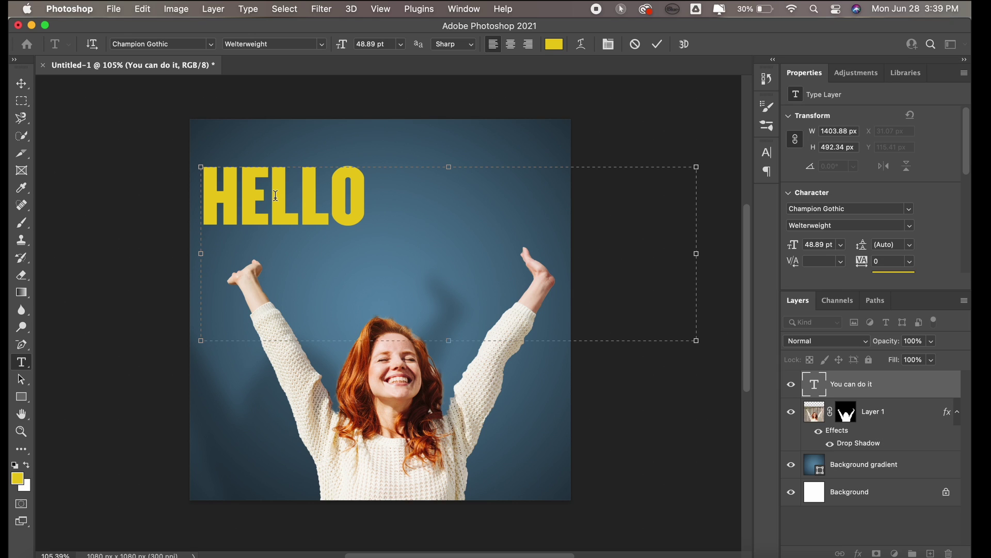
type("THERE")
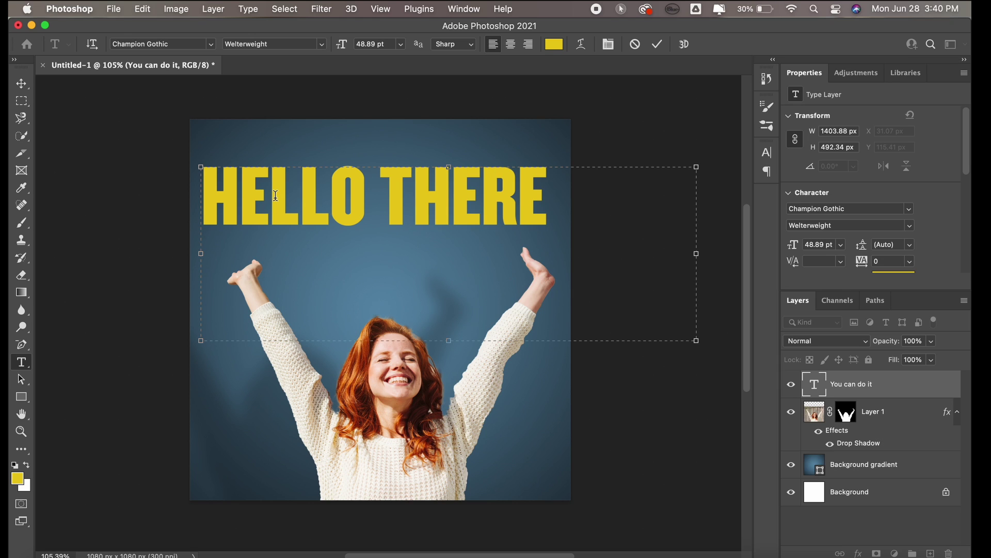
key("super+Return")
key("v")
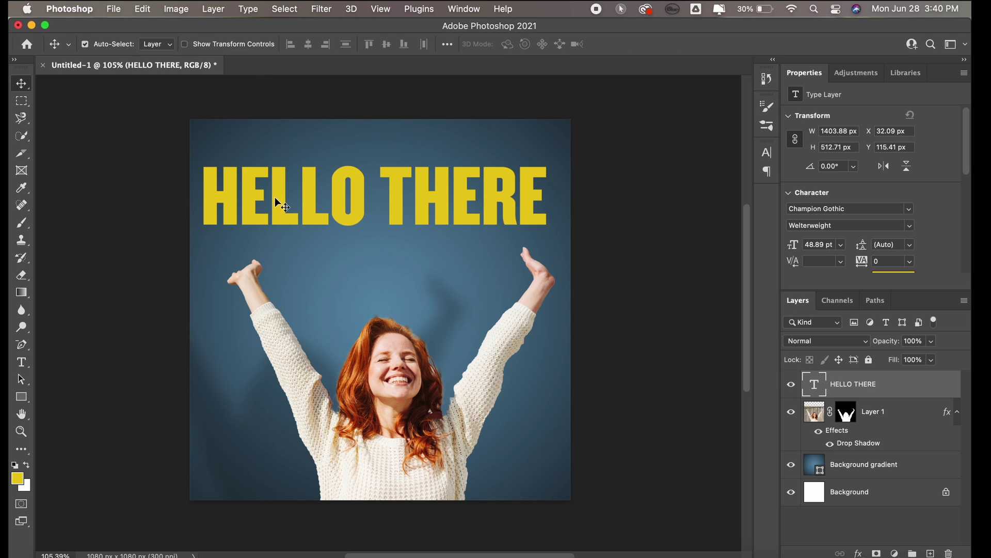
left_click_drag(275, 196, 279, 199)
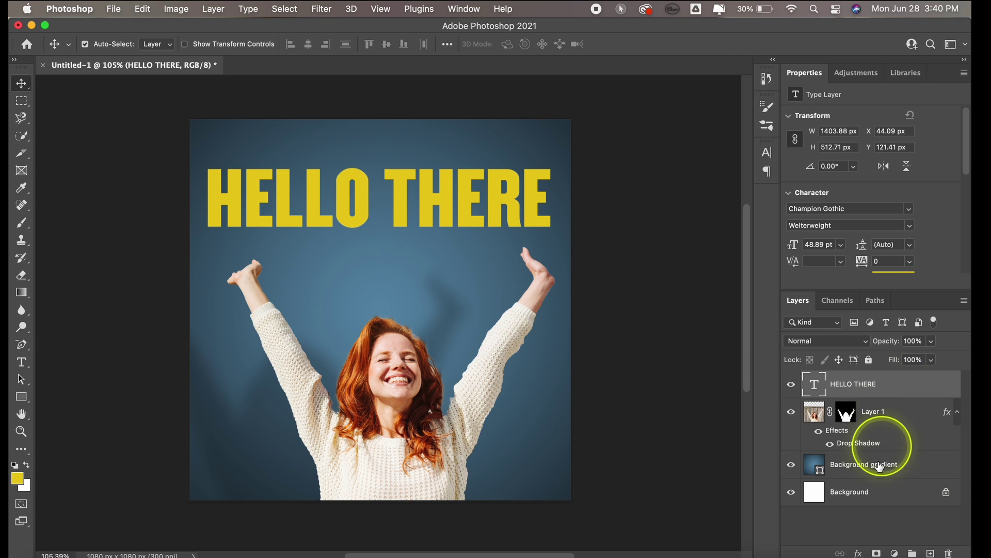
left_click(859, 553)
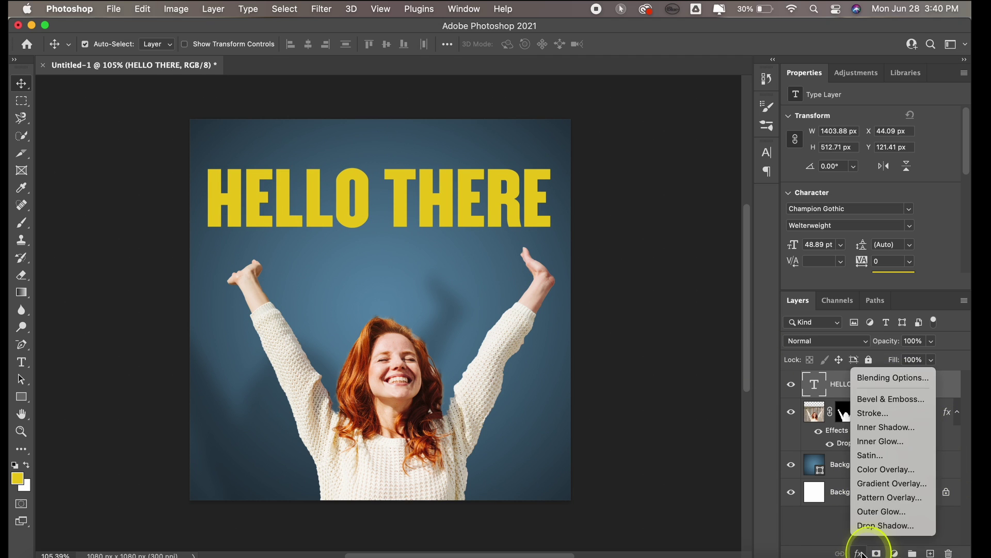
left_click(870, 527)
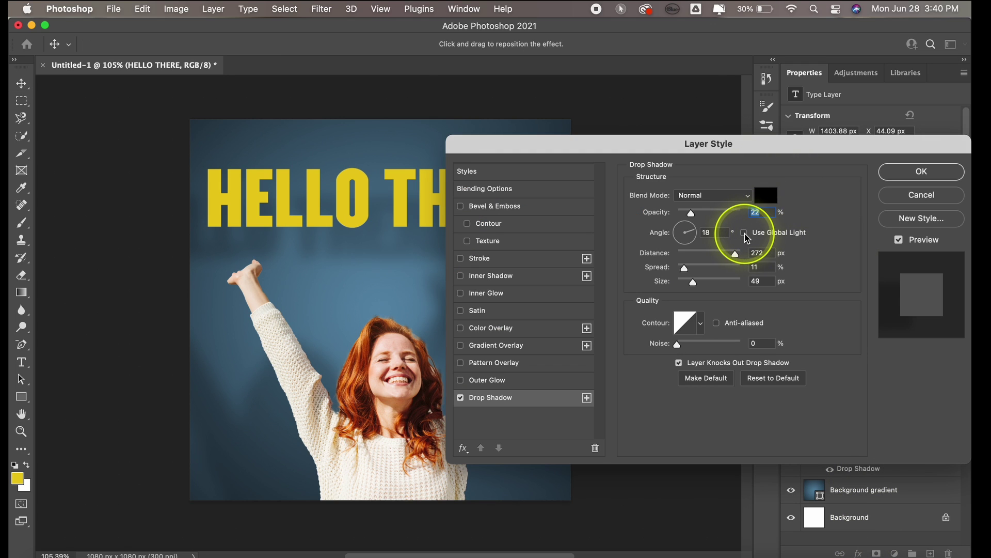
left_click(744, 232)
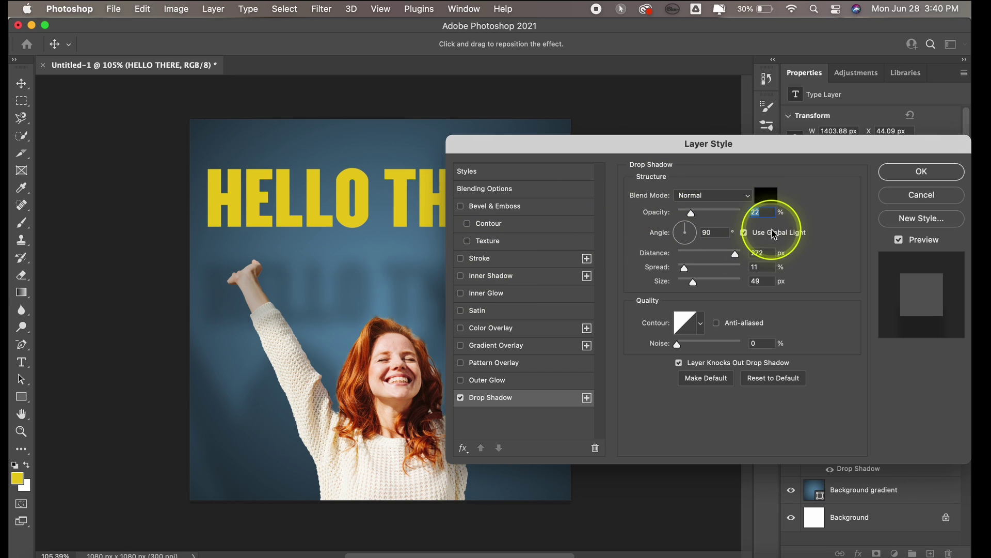
left_click(745, 233)
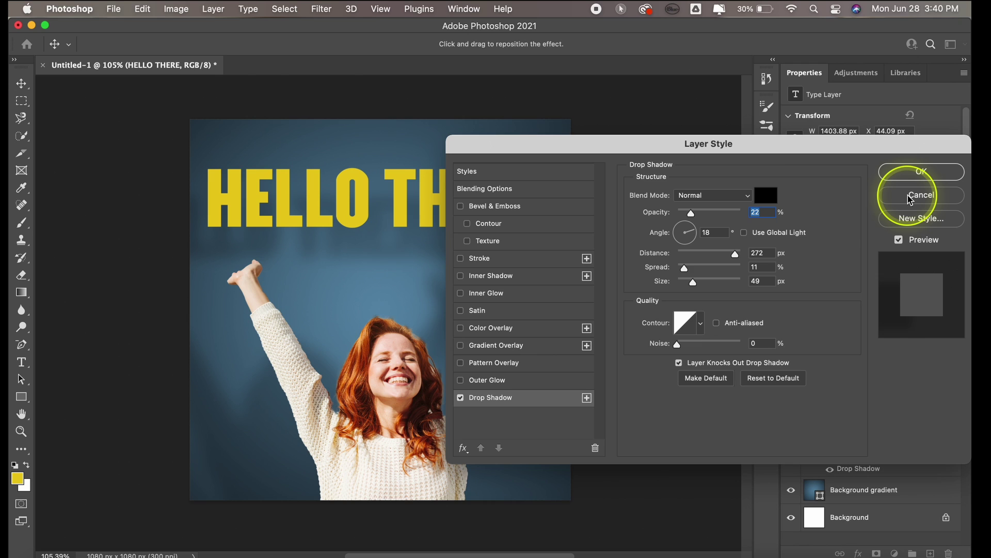
left_click(908, 196)
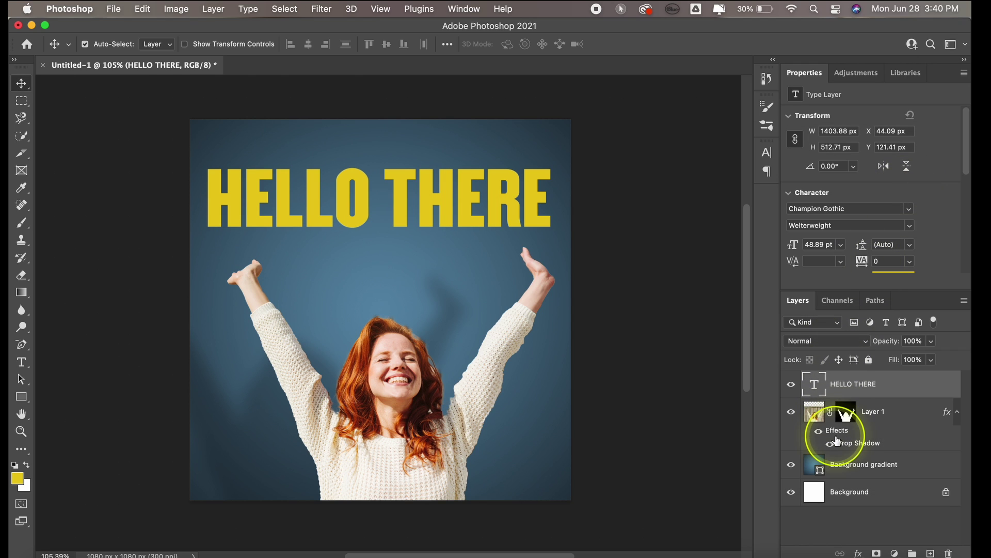
Add a black 6 px outside Stroke effect to the HELLO THERE text layer.
left_click(857, 554)
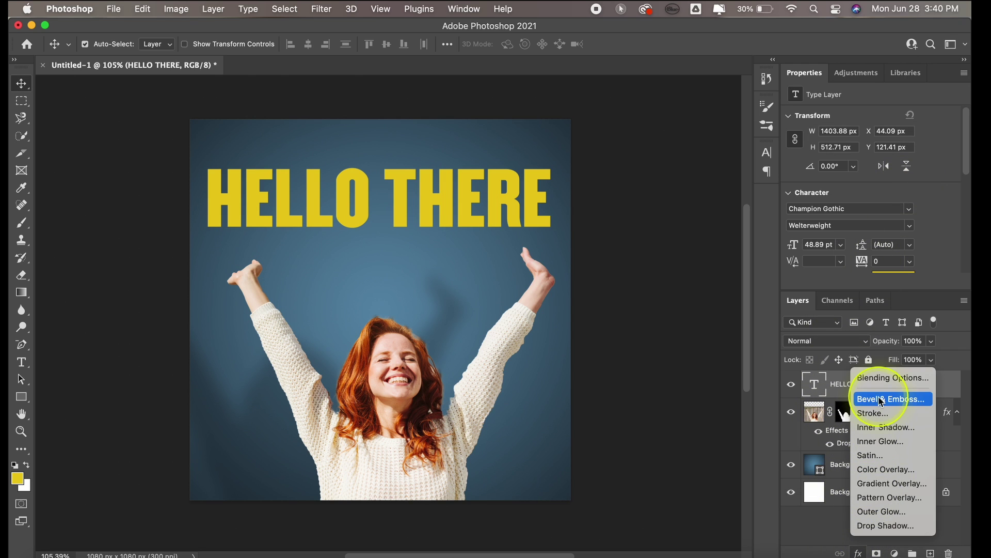
left_click(881, 413)
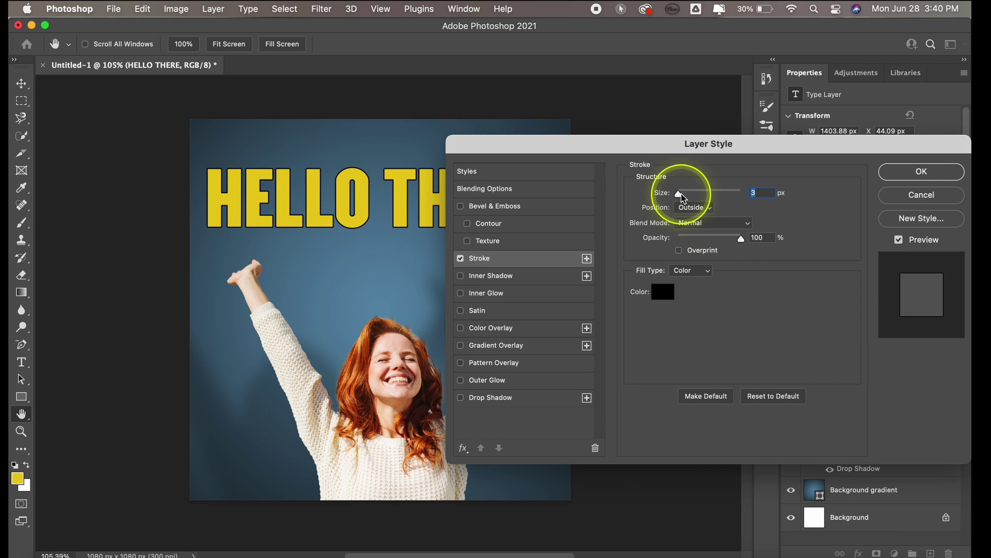
left_click_drag(679, 194, 680, 193)
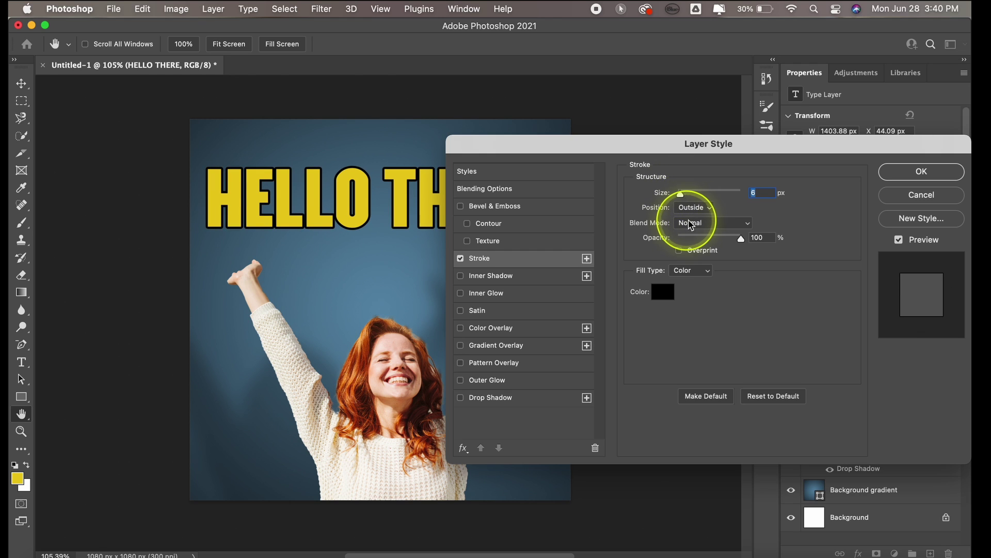
left_click(908, 173)
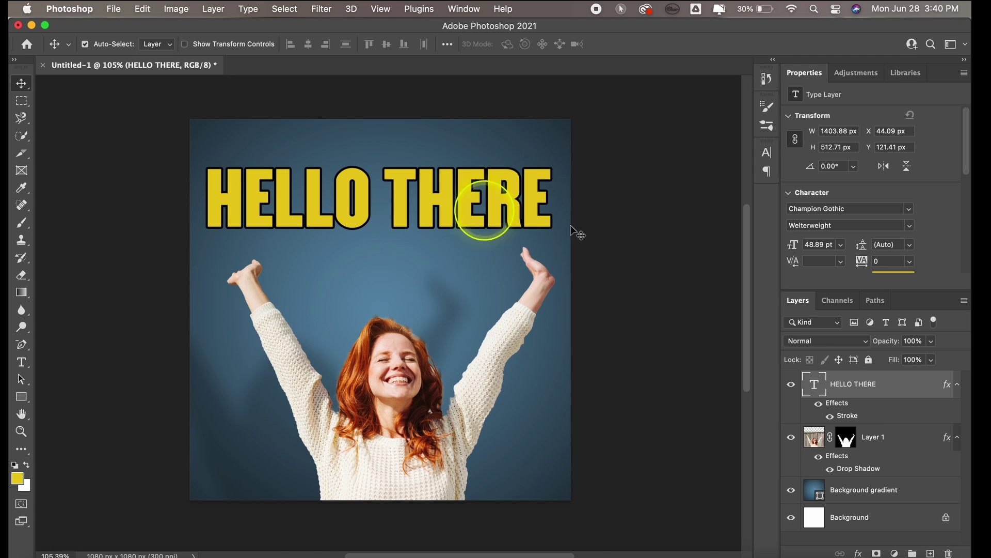
Reduce the text layer's fill to 0% and move the outlined headline slightly up, to about X 49, Y 106 px.
left_click(932, 360)
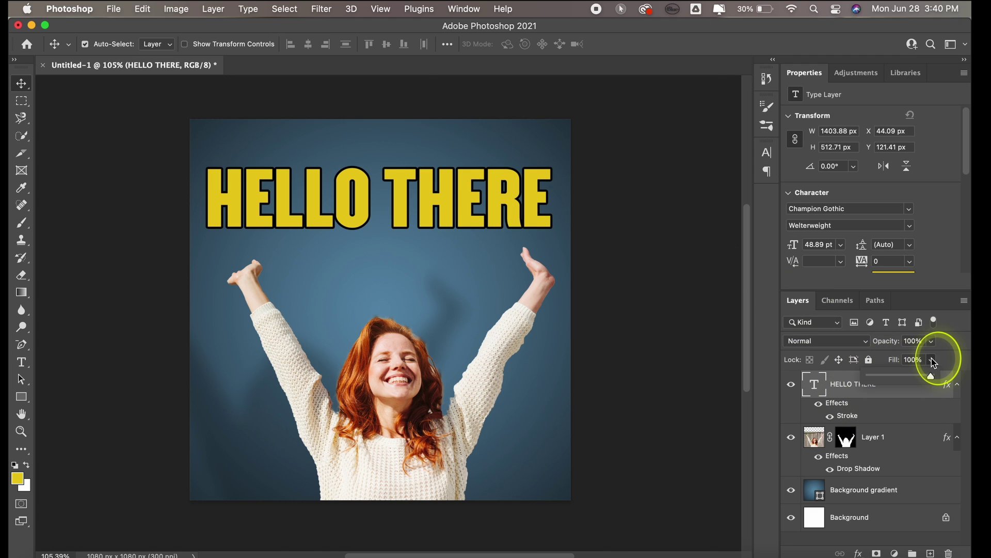
left_click_drag(928, 378, 847, 374)
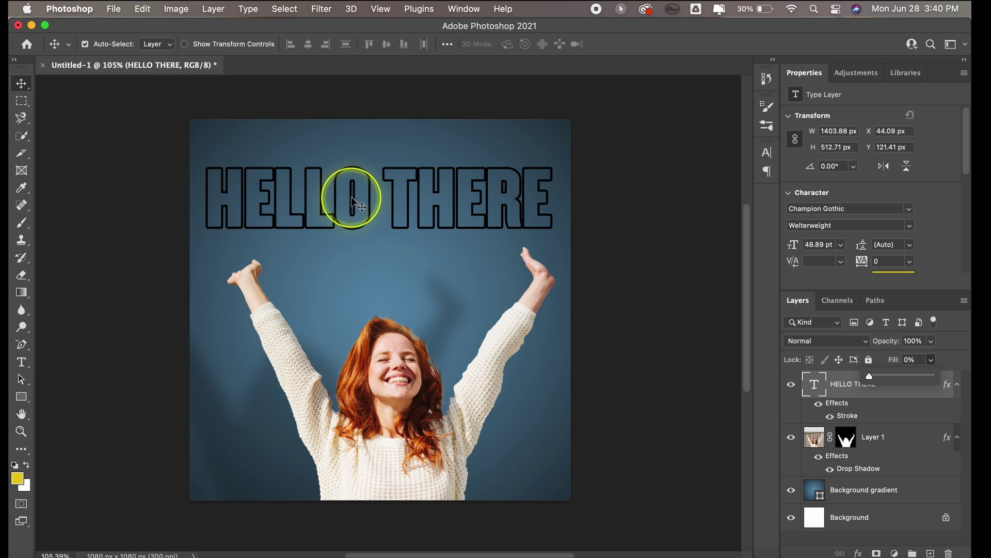
left_click(857, 388)
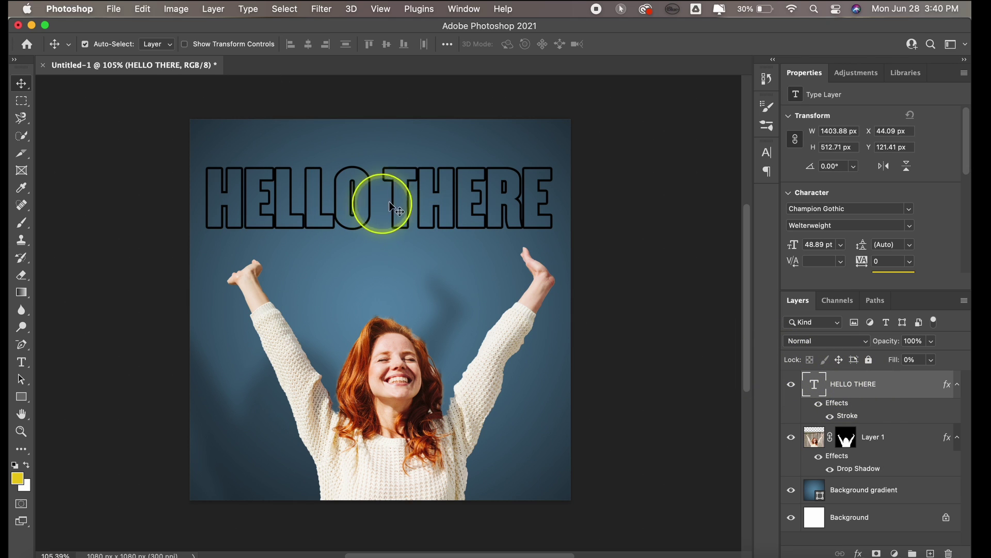
left_click_drag(408, 206, 410, 201)
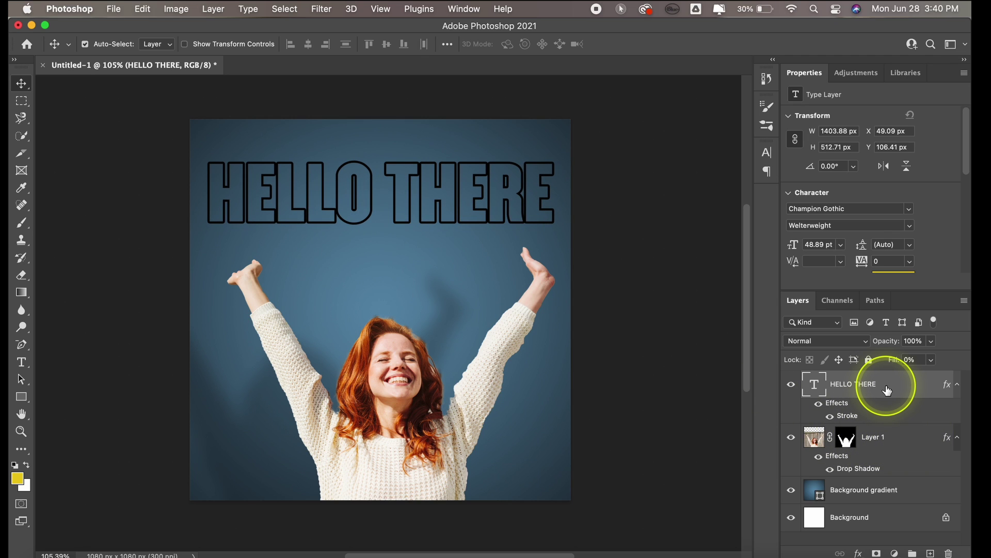
Duplicate the HELLO THERE layer within the same document, keeping the suggested name "HELLO THERE copy".
right_click(885, 386)
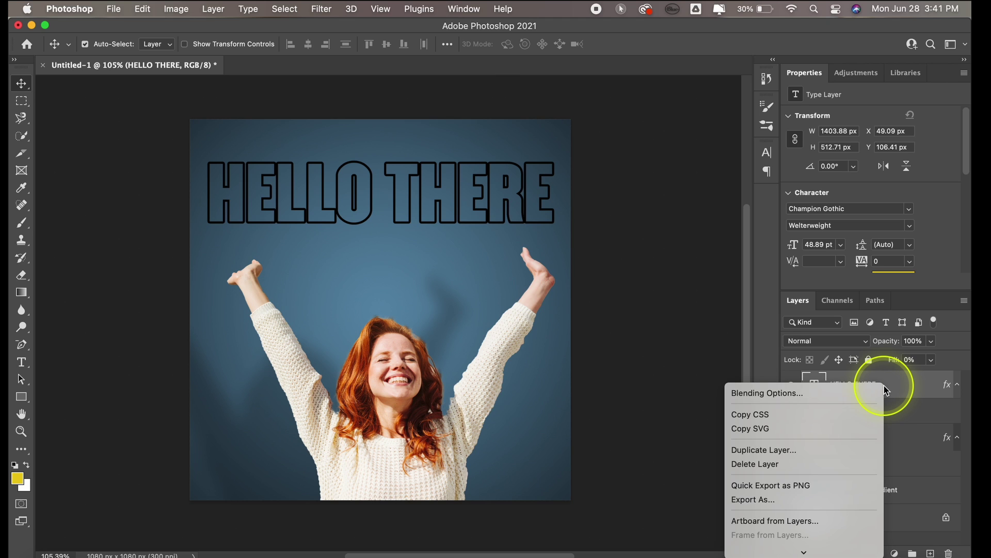
left_click(821, 449)
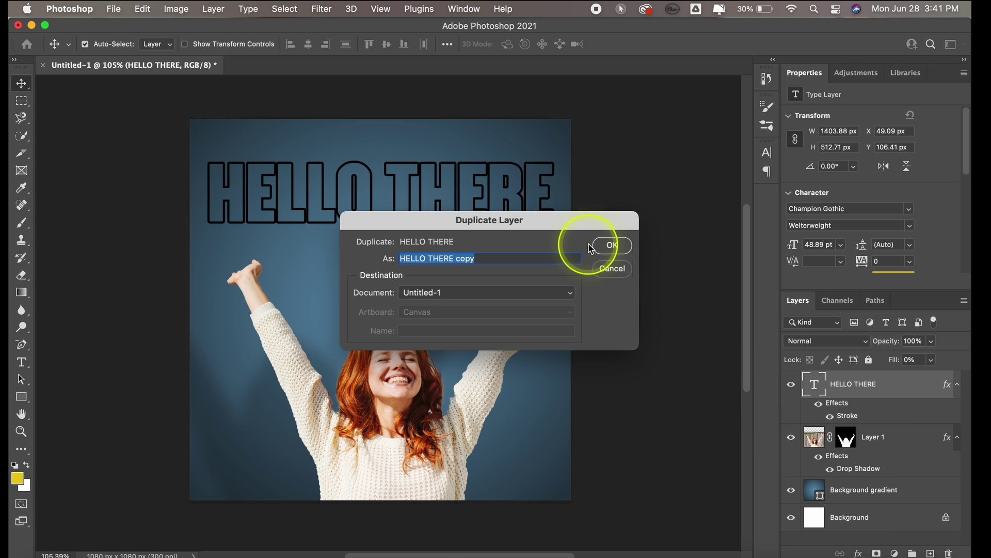
left_click(601, 245)
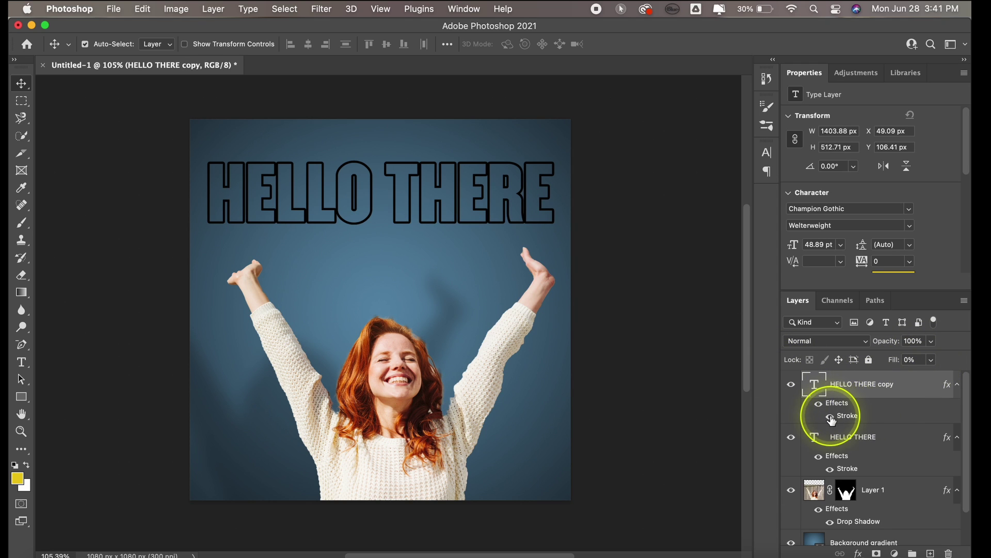
Hide the copied text layer's Stroke effect and set its fill to 100%.
left_click(929, 363)
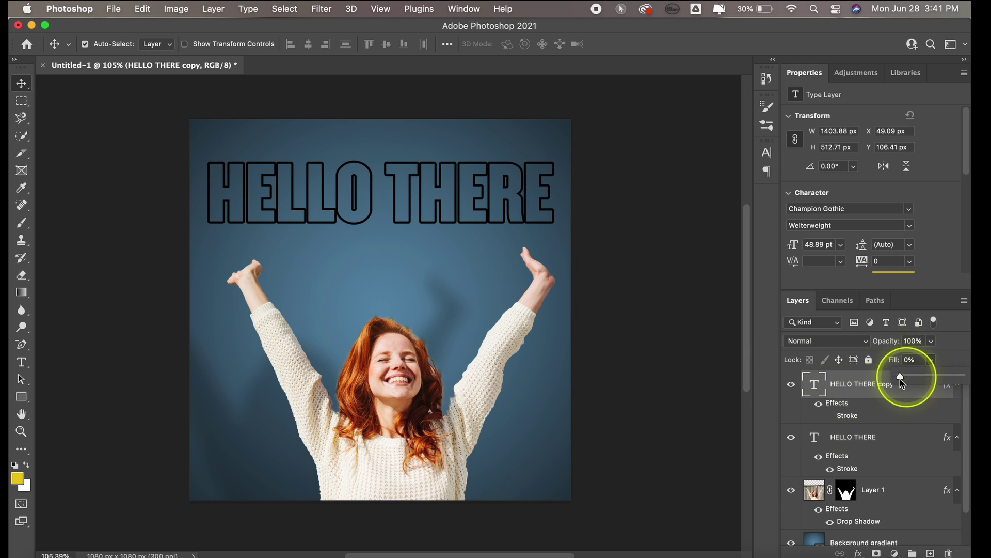
left_click_drag(898, 377, 969, 380)
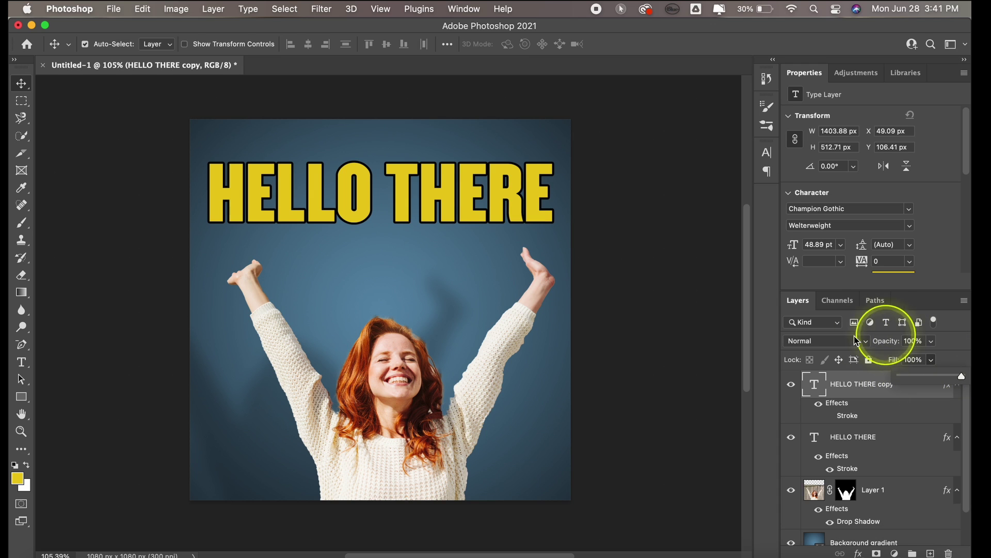
left_click(851, 393)
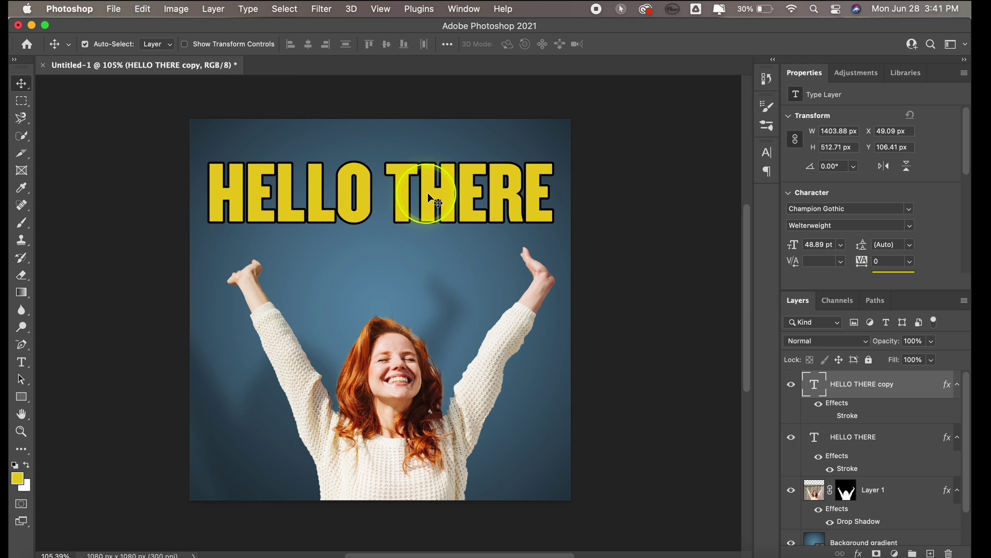
Stack the yellow copy beneath the outlined text layer and align both texts at about X 32, Y 123 px.
left_click_drag(429, 192, 423, 198)
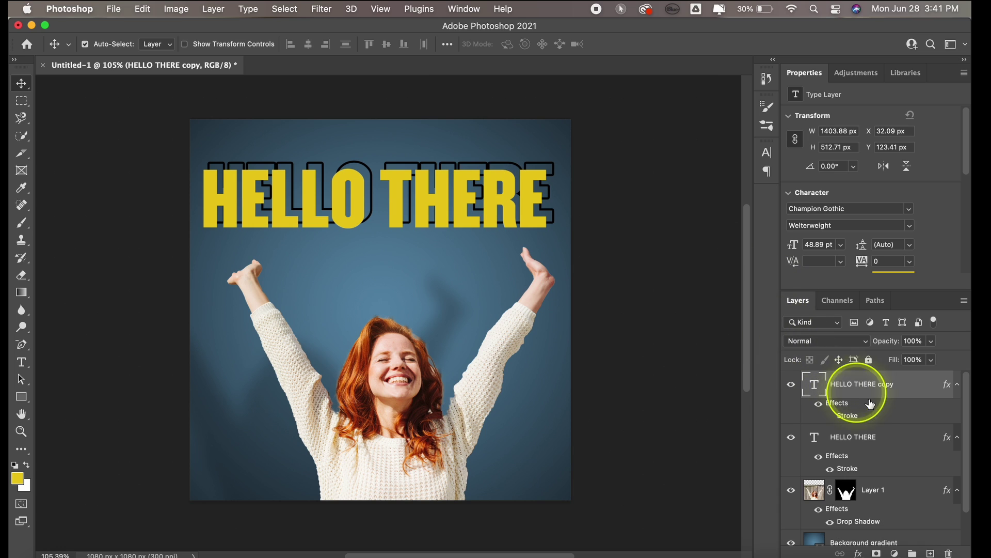
left_click_drag(865, 391, 859, 454)
left_click_drag(447, 181, 454, 194)
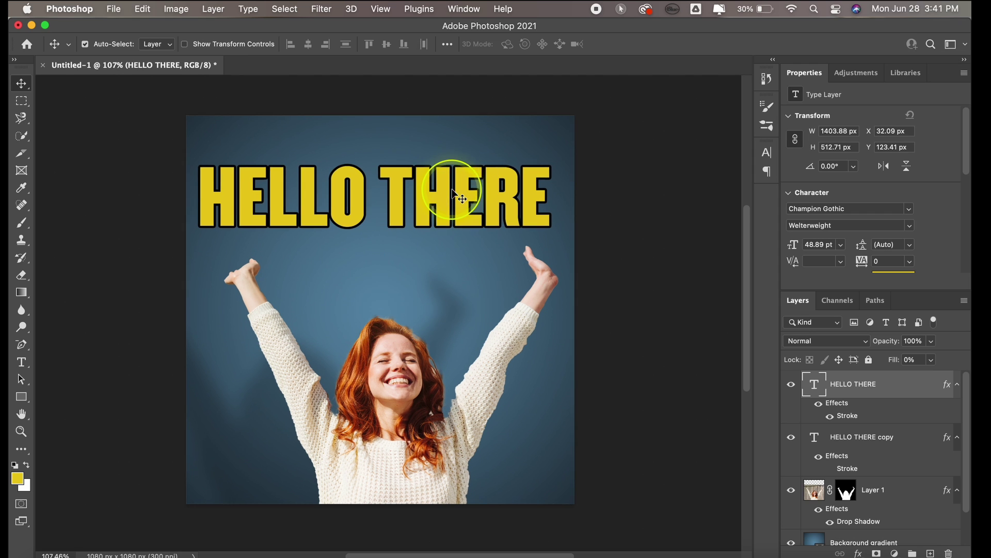
Offset the black outline about 10 px right and 9 px up from the yellow text.
scroll(451, 188, "up", 5)
scroll(451, 188, "up", 4)
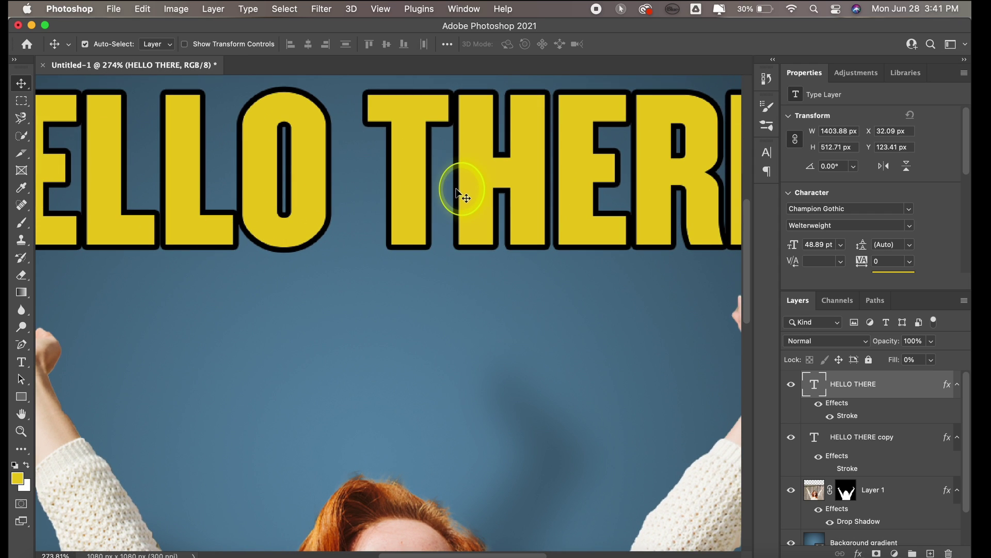
left_click_drag(456, 191, 465, 182)
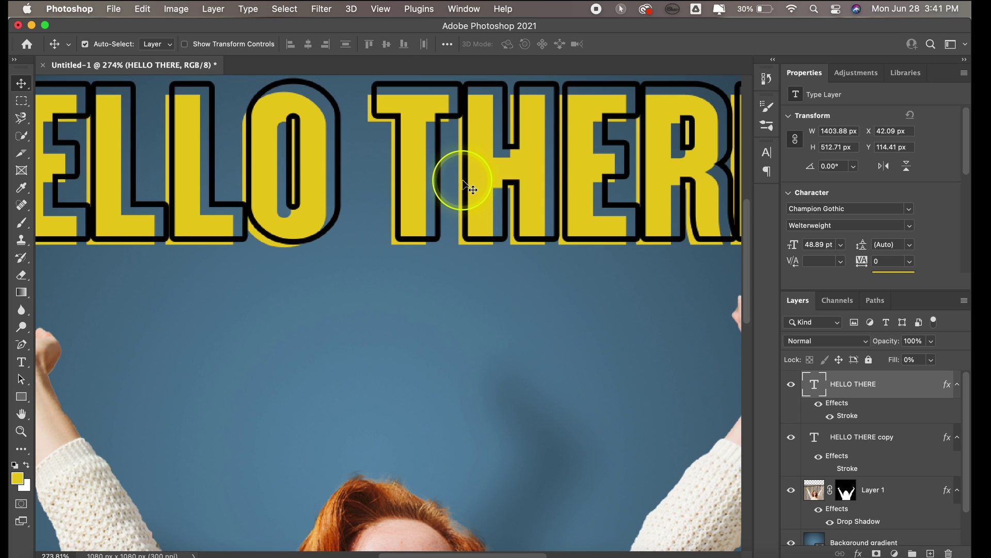
scroll(465, 180, "down", 6)
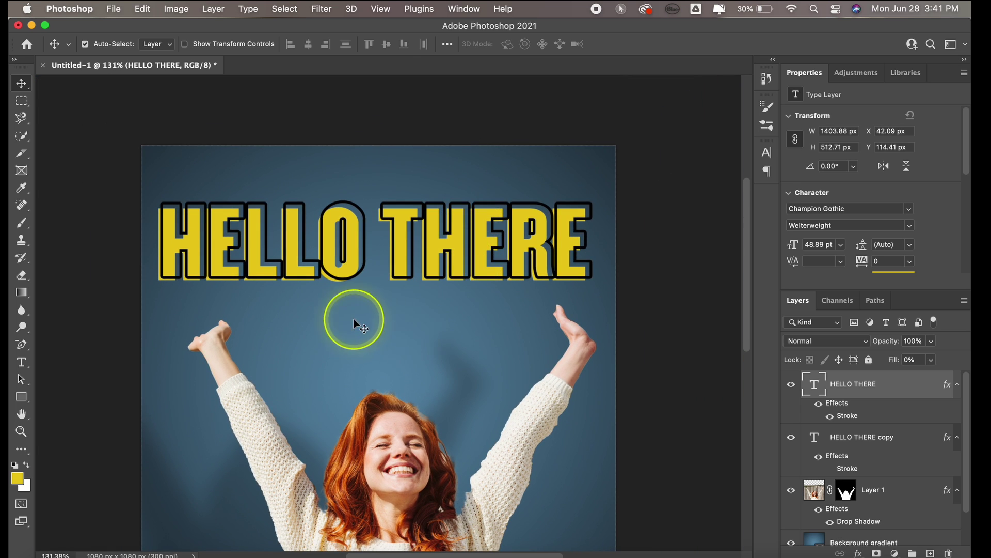
scroll(354, 319, "down", 2)
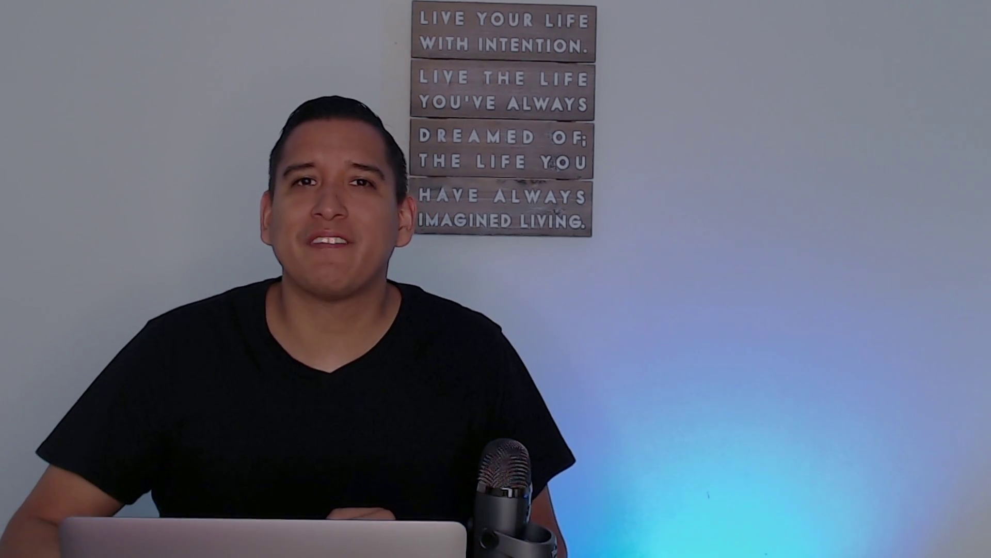